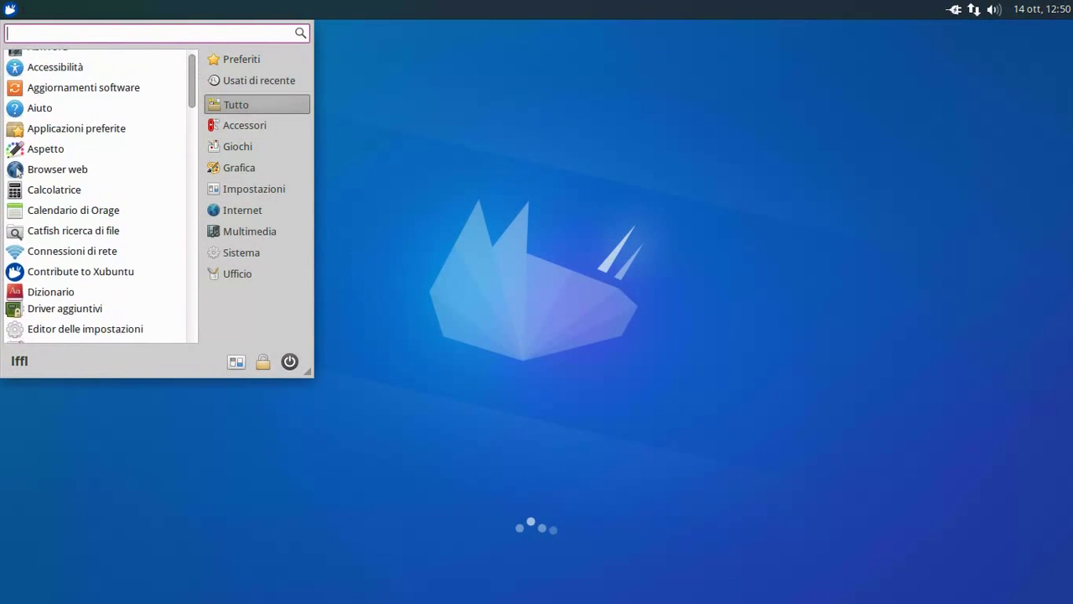
- Browse the Sistema, Impostazioni and Tutto categories of the installed applications
{"action": "left_click", "coordinate": [249, 255]}
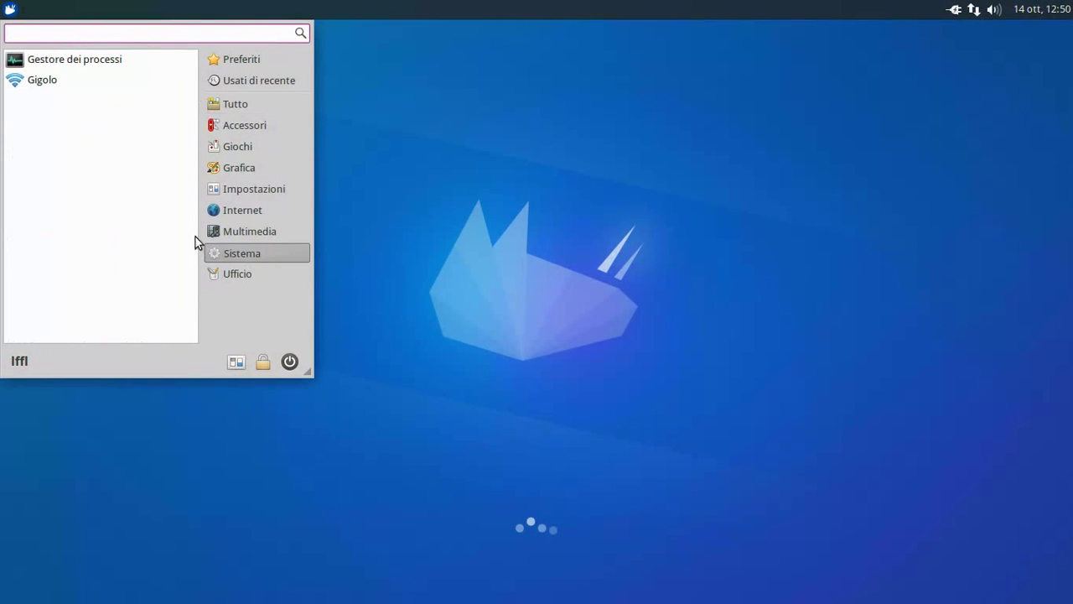
{"action": "left_click", "coordinate": [247, 188]}
{"action": "mouse_move", "coordinate": [192, 138]}
{"action": "left_mouse_down"}
{"action": "mouse_move", "coordinate": [177, 323]}
{"action": "mouse_move", "coordinate": [188, 137]}
{"action": "left_mouse_up"}
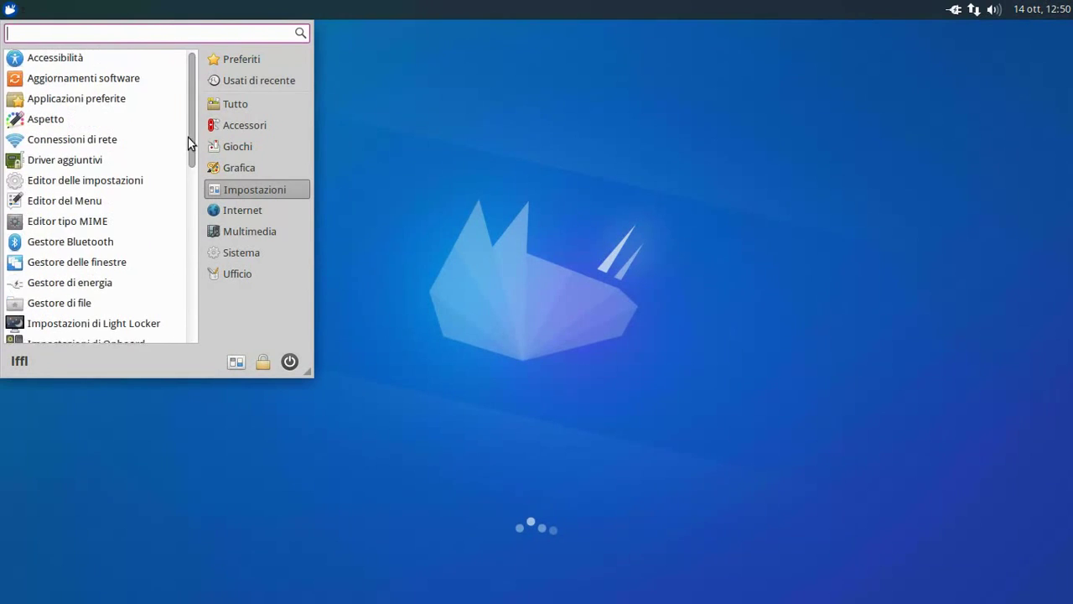
{"action": "left_click", "coordinate": [260, 100]}
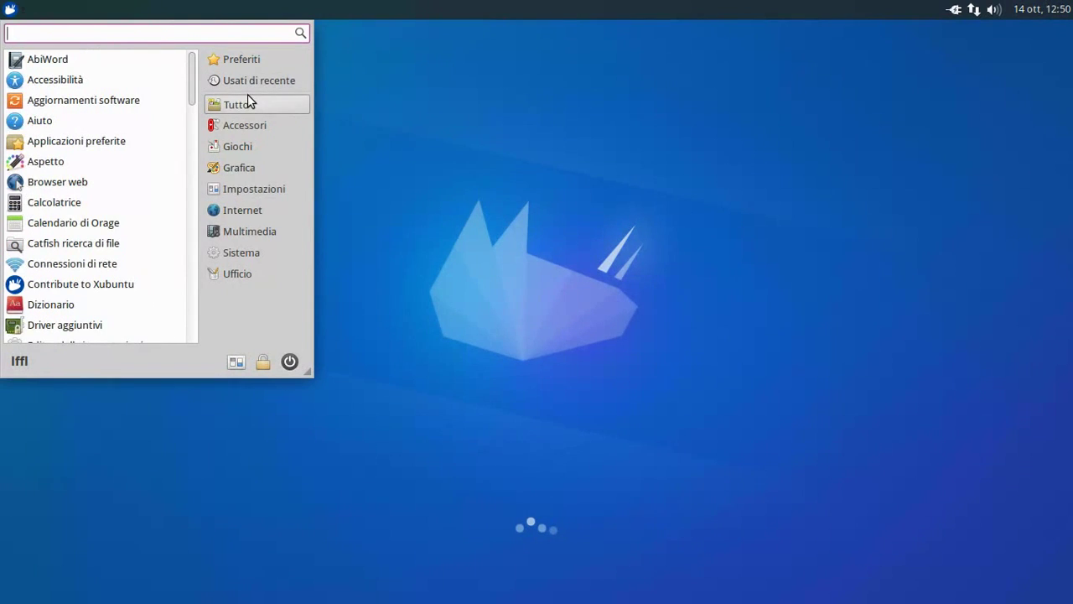
- Open the information window about the Xfce desktop environment to check its version, and close it
{"action": "type", "text": "ahsp"}
{"action": "left_click", "coordinate": [170, 79]}
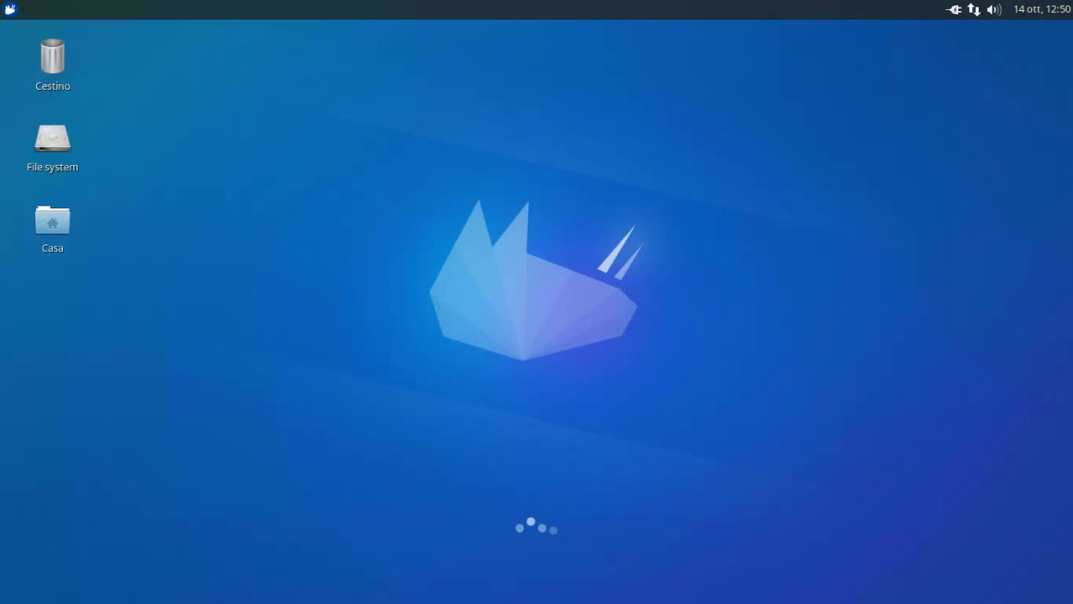
{"action": "left_click_drag", "start_coordinate": [286, 28], "coordinate": [551, 150]}
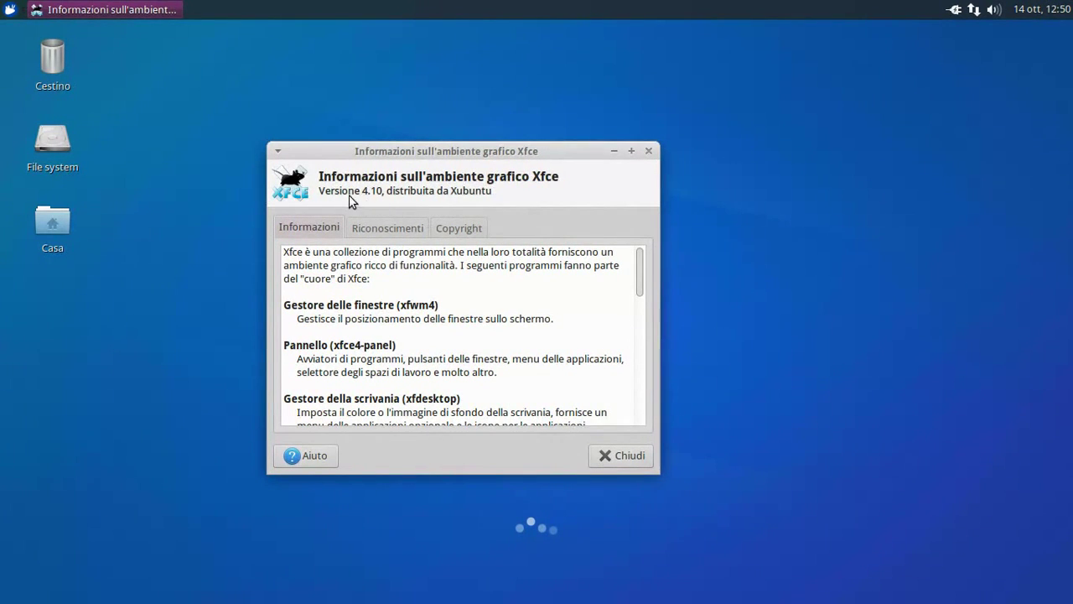
{"action": "left_click", "coordinate": [624, 461]}
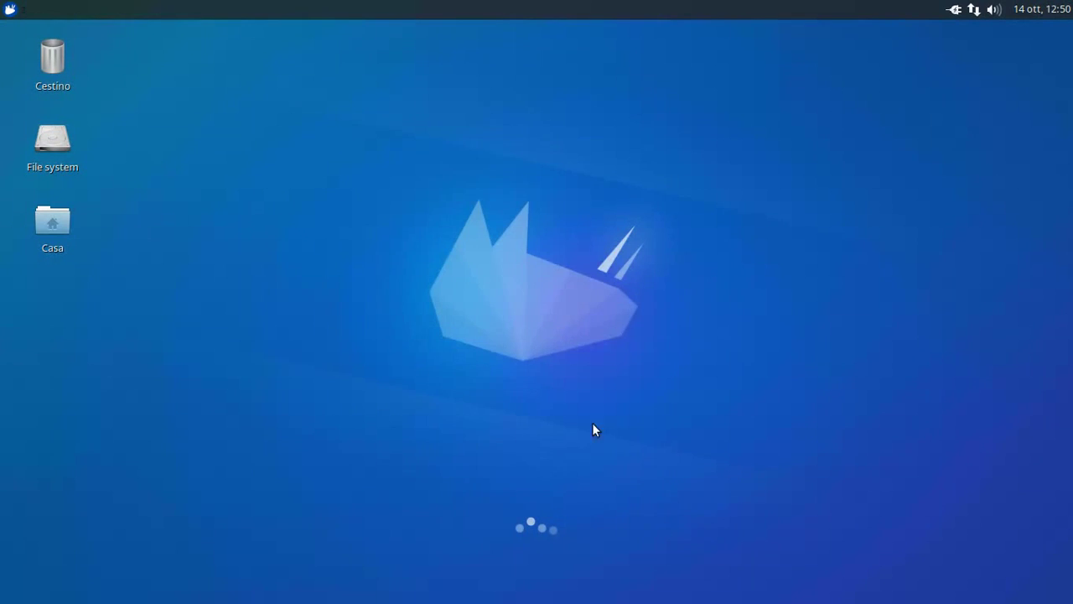
- Open the desktop settings manager and launch the menu editor from it
{"action": "left_click", "coordinate": [6, 10]}
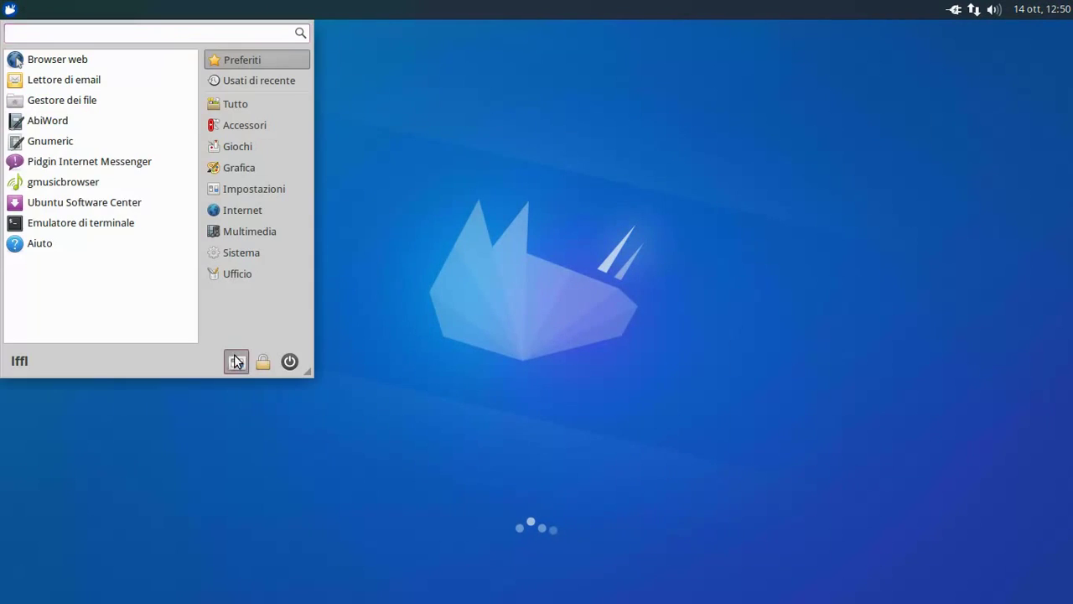
{"action": "left_click", "coordinate": [234, 362]}
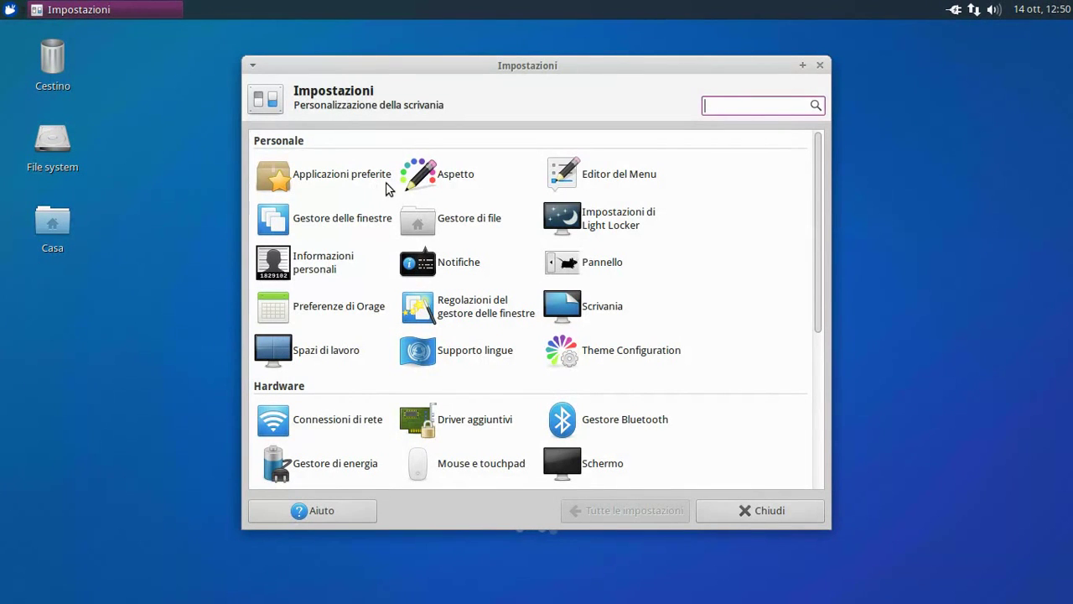
{"action": "left_click", "coordinate": [603, 173]}
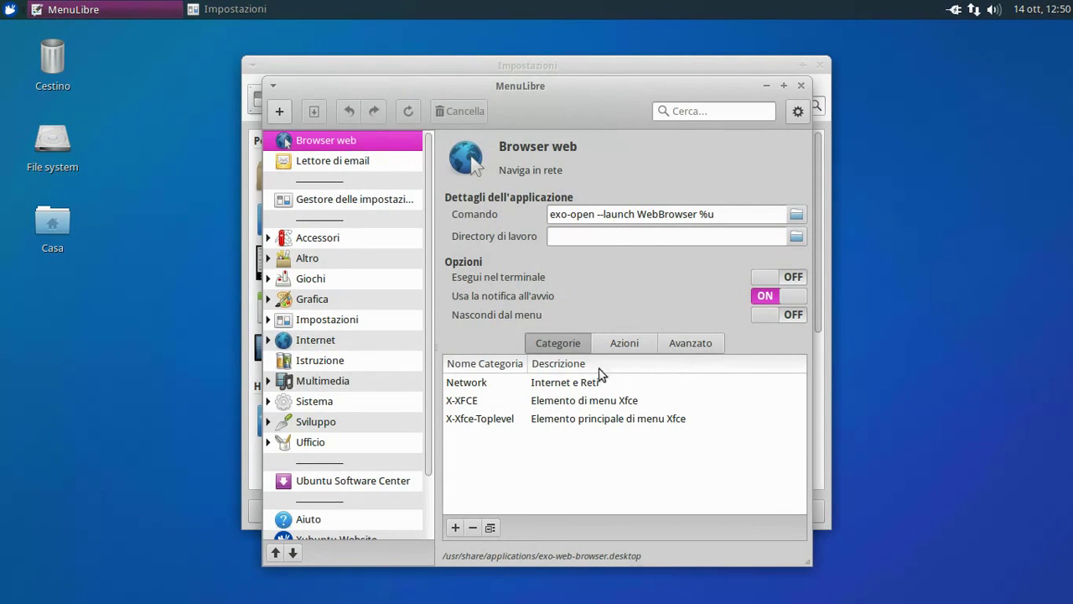
- View the version information of MenuLibre and close the menu editor
{"action": "left_click", "coordinate": [797, 111]}
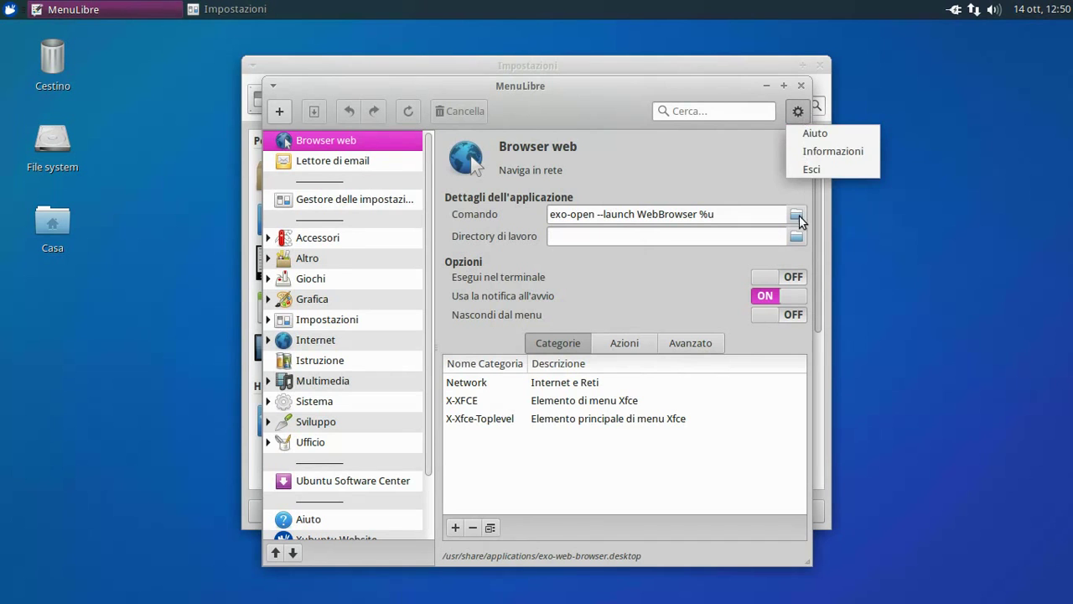
{"action": "left_click", "coordinate": [822, 158]}
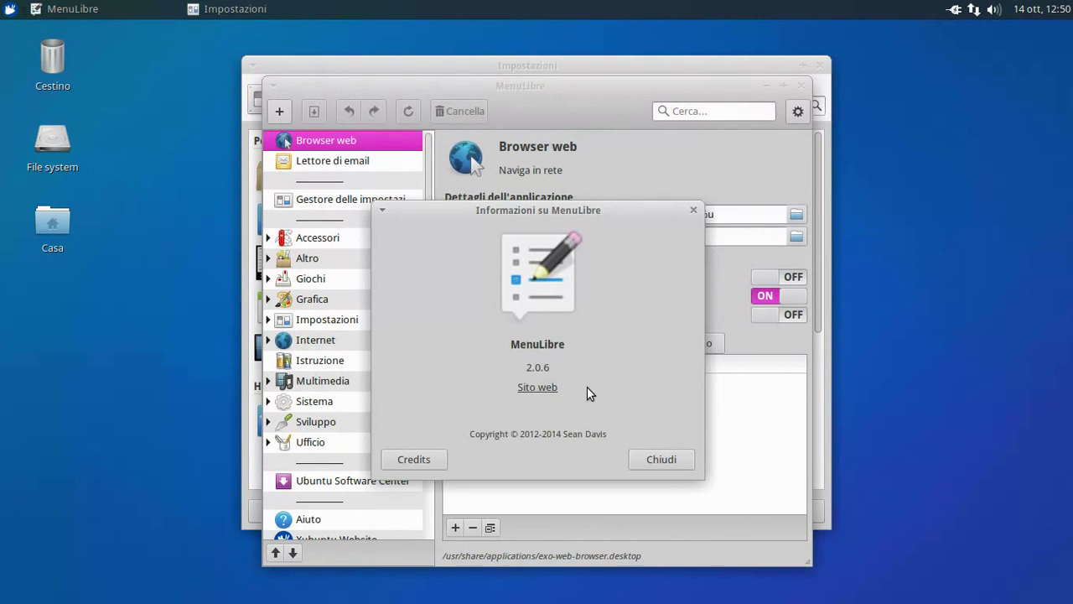
{"action": "left_click", "coordinate": [648, 461]}
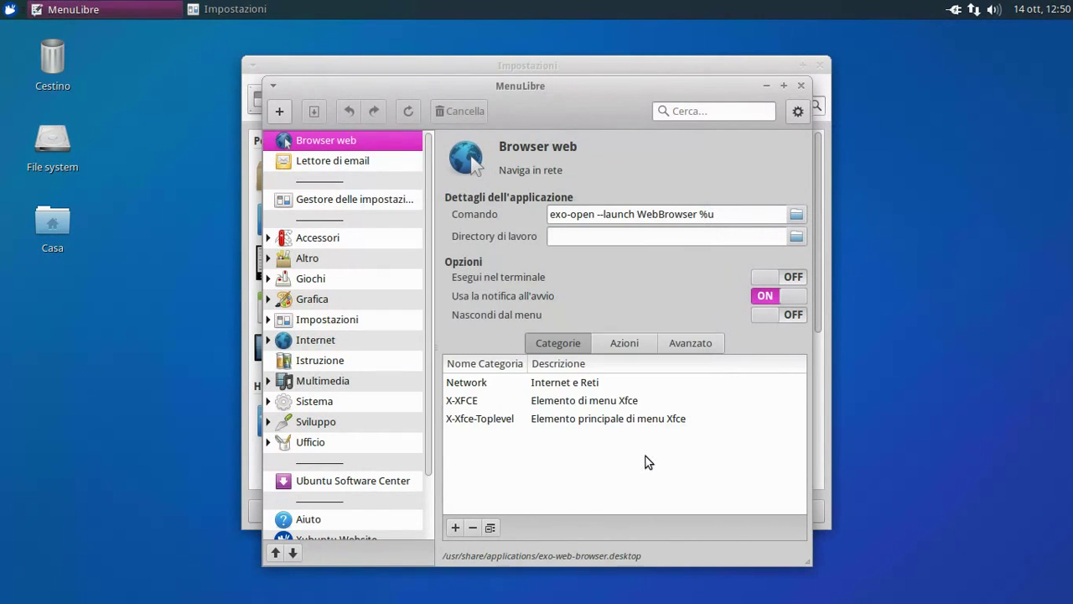
{"action": "left_click", "coordinate": [801, 86]}
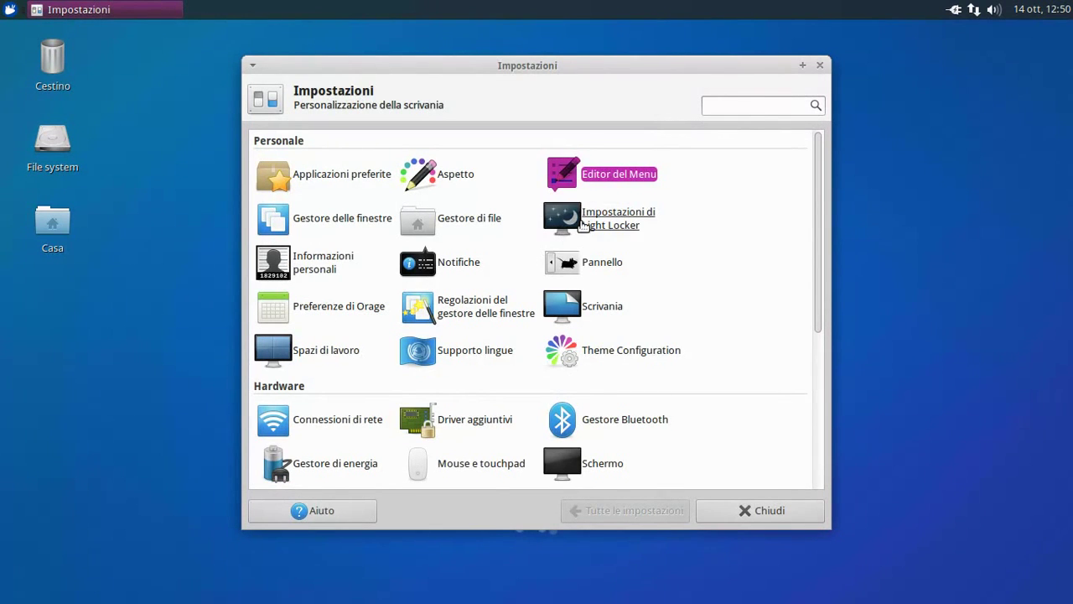
- Review the Light Locker settings and the window manager's style, keyboard, focus and advanced options
{"action": "left_click", "coordinate": [583, 222]}
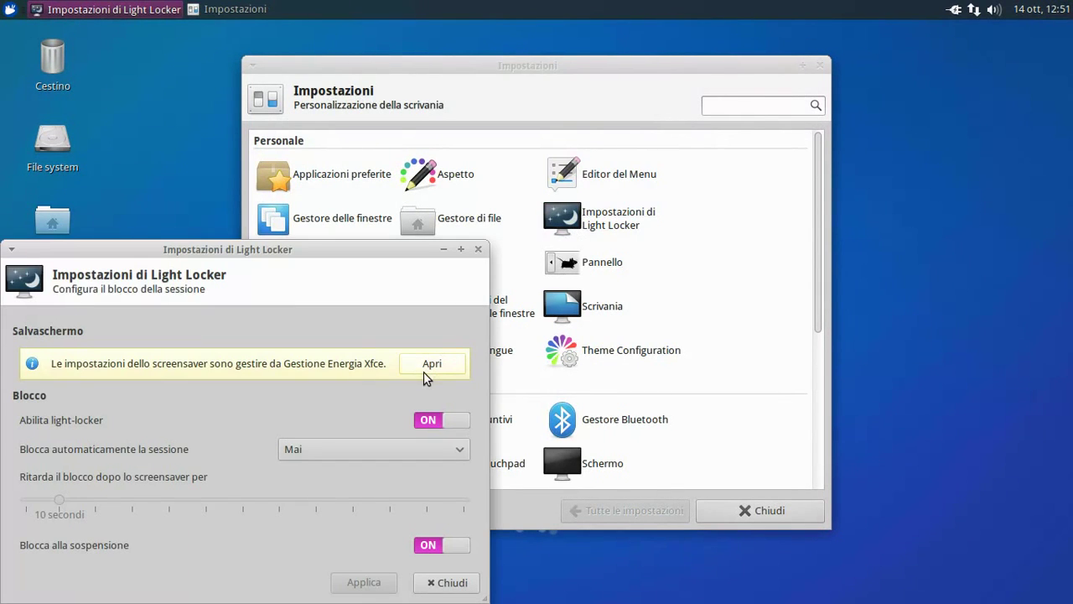
{"action": "left_click", "coordinate": [449, 582]}
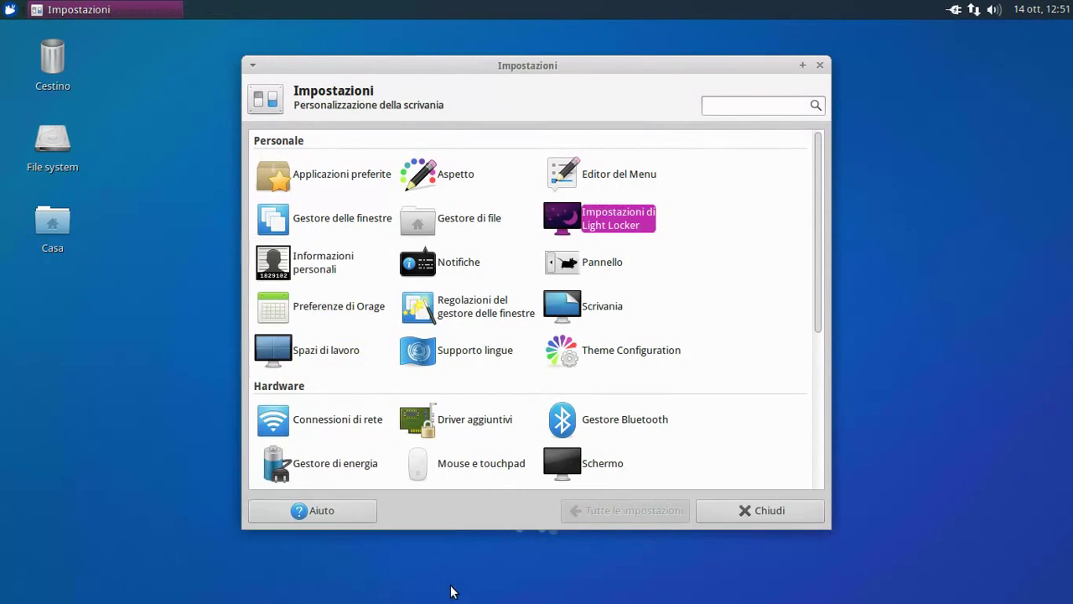
{"action": "left_click", "coordinate": [375, 222]}
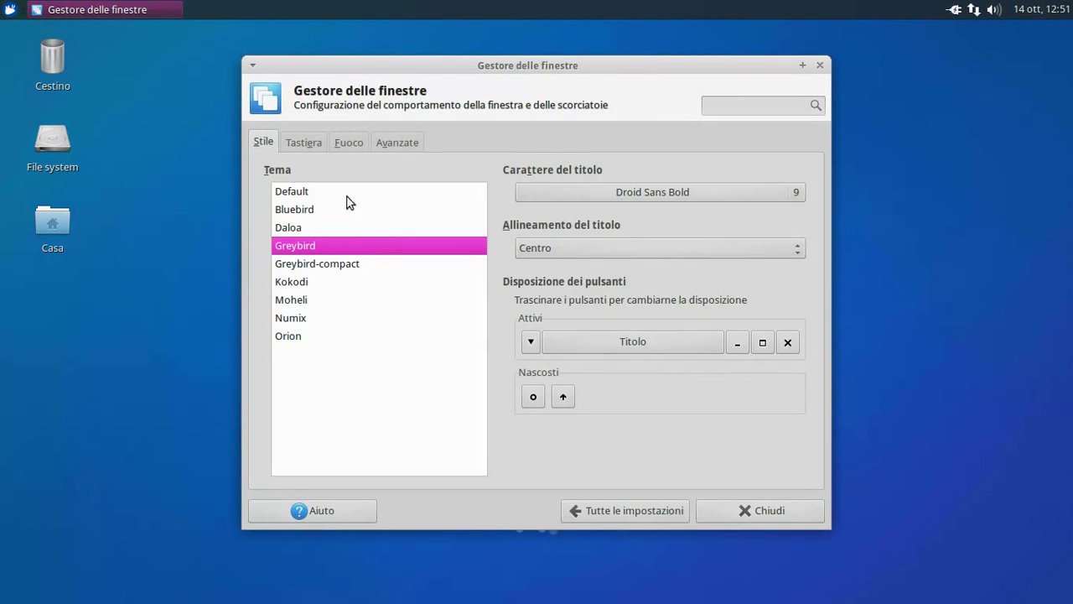
{"action": "left_click", "coordinate": [314, 148]}
{"action": "left_click", "coordinate": [339, 147]}
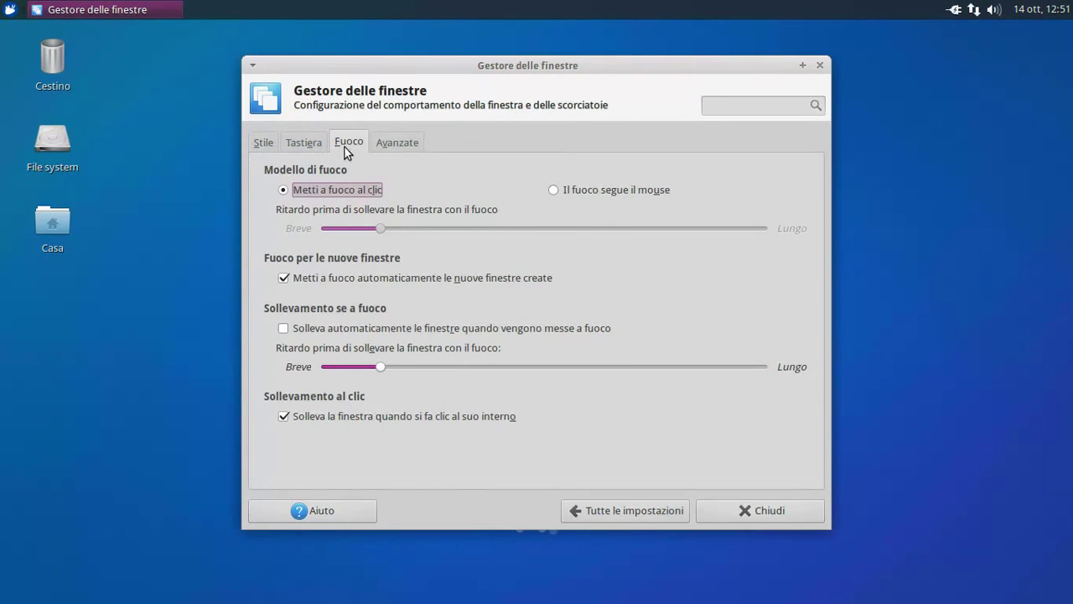
{"action": "left_click", "coordinate": [384, 141]}
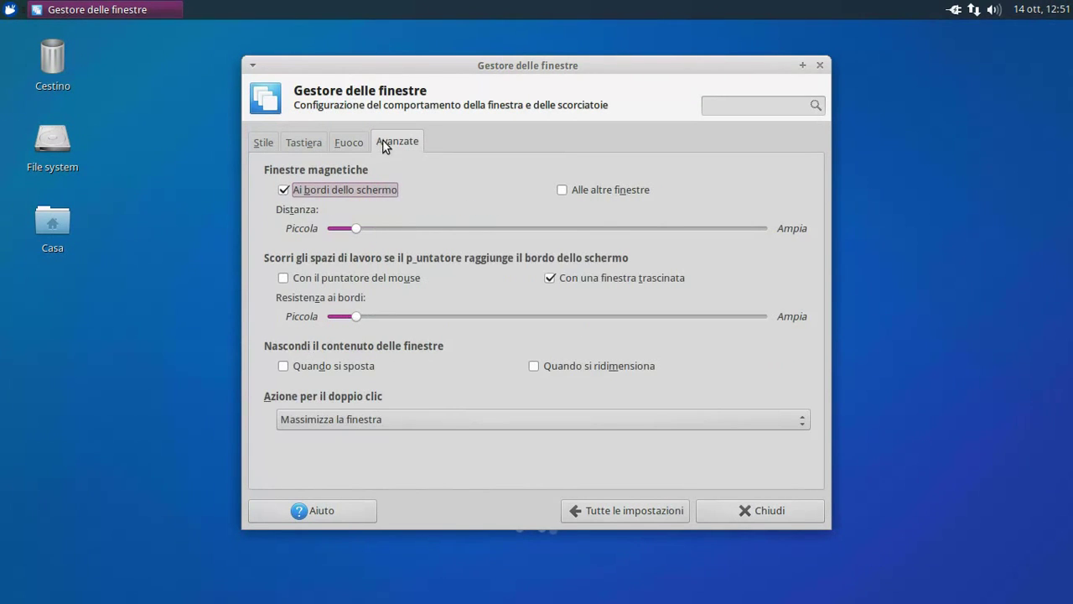
{"action": "left_click", "coordinate": [576, 507]}
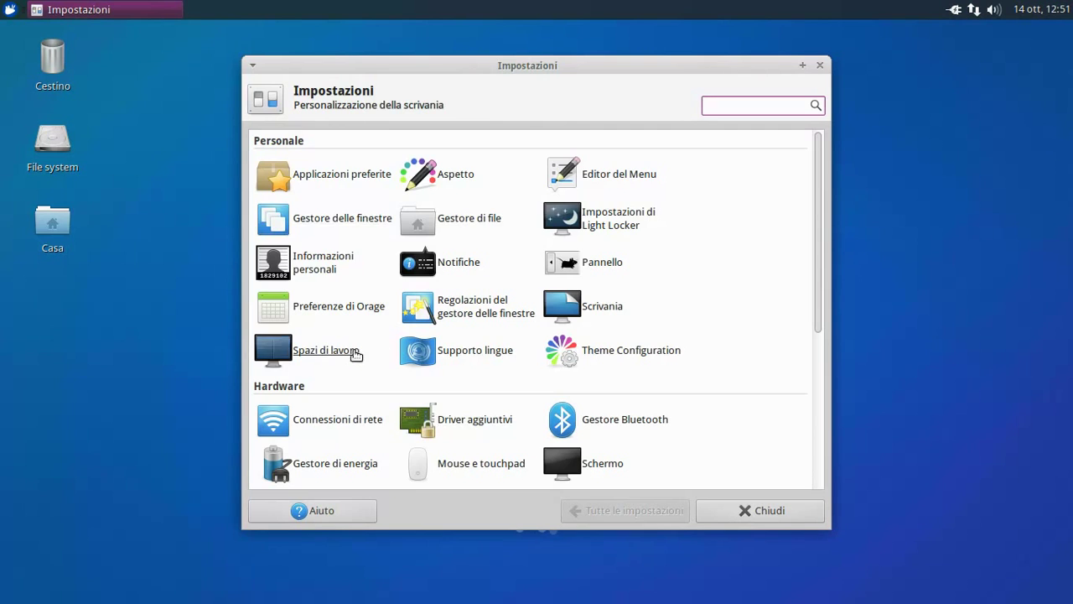
- Look at the margin settings for the workspaces and return to the settings overview
{"action": "left_click", "coordinate": [354, 351]}
{"action": "left_click", "coordinate": [344, 141]}
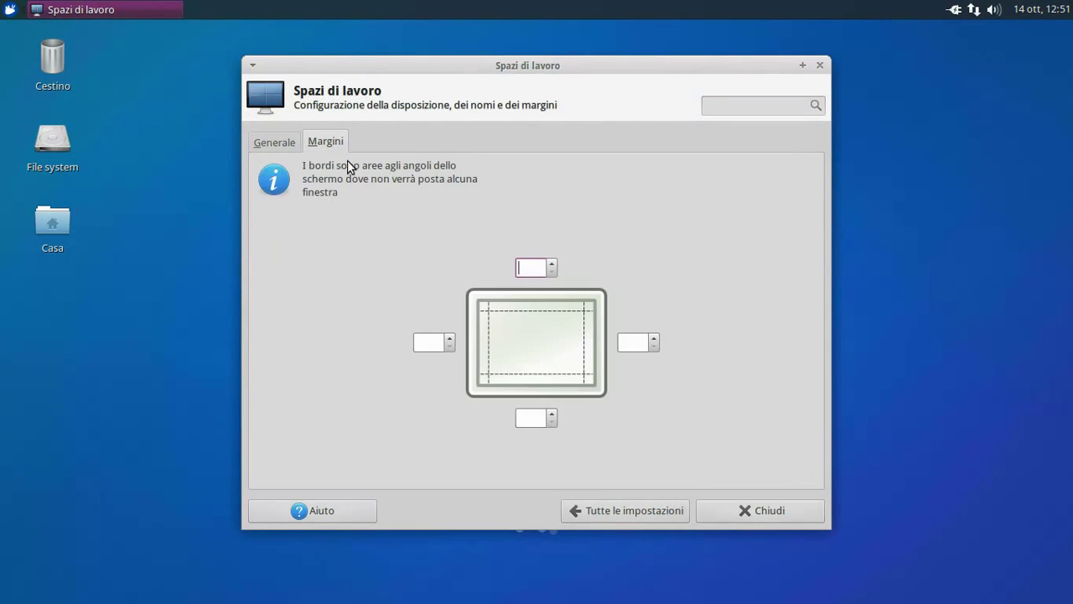
{"action": "left_click", "coordinate": [622, 509]}
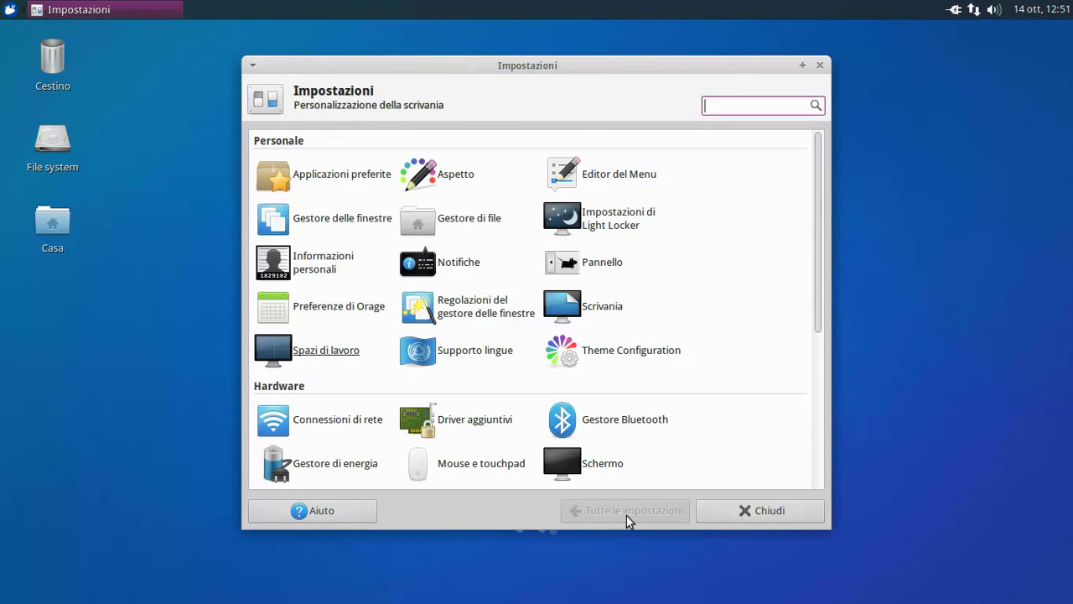
- Open the Theme Configuration settings and the home folder in the file manager
{"action": "left_click", "coordinate": [568, 352]}
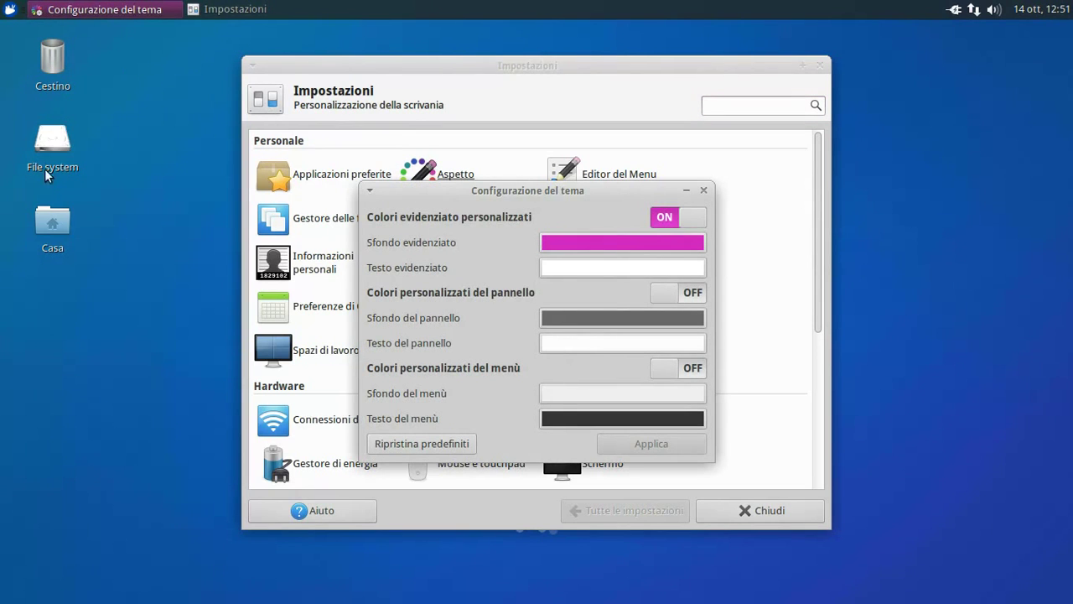
{"action": "left_click", "coordinate": [48, 214]}
{"action": "double_click", "coordinate": [48, 213]}
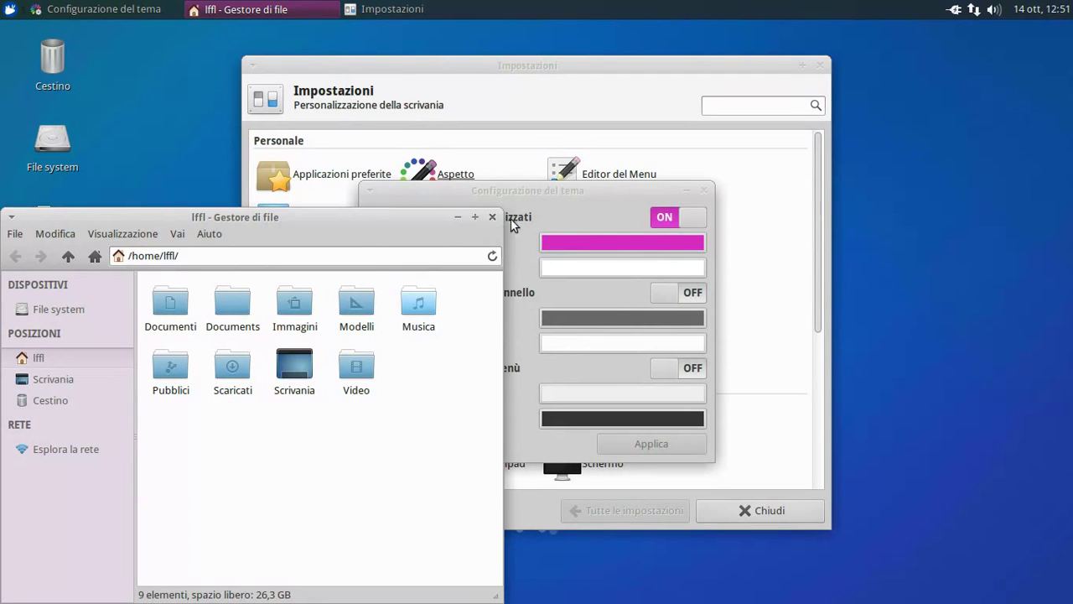
{"action": "left_click", "coordinate": [669, 220]}
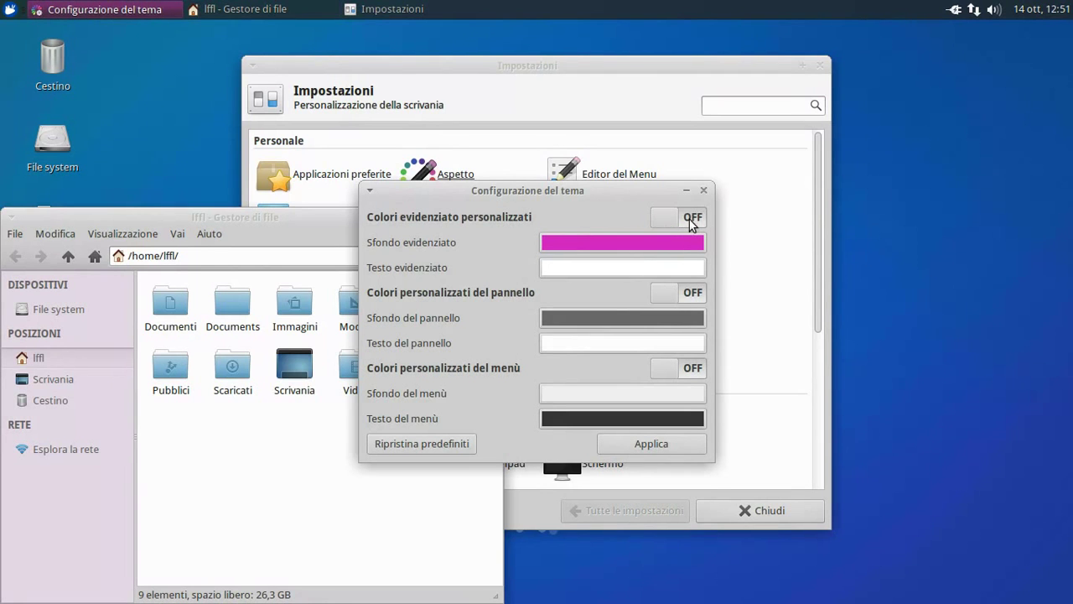
{"action": "left_click", "coordinate": [690, 219]}
{"action": "left_click", "coordinate": [676, 241]}
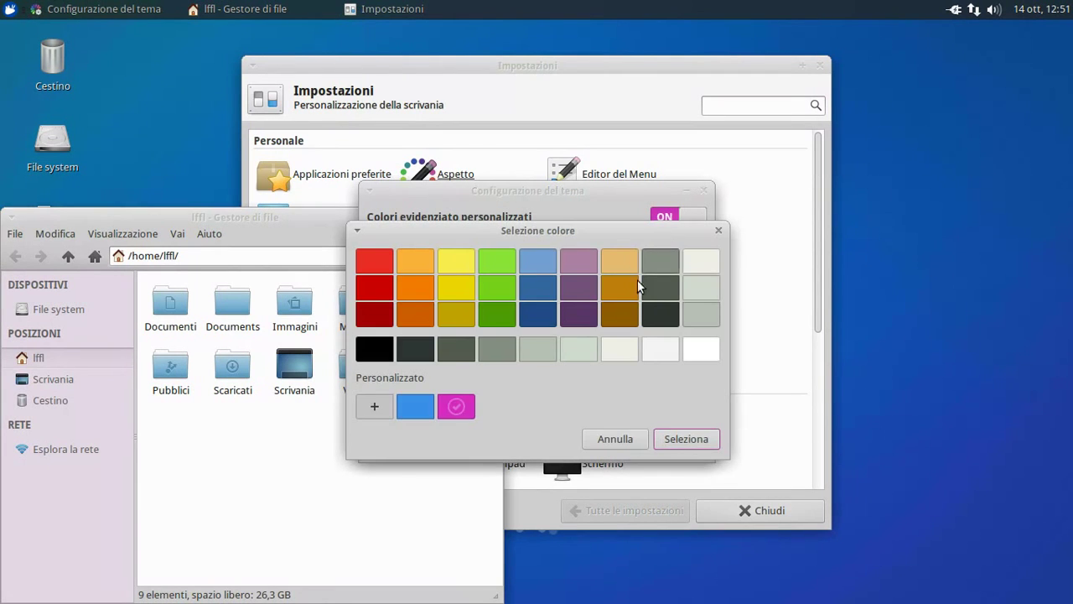
{"action": "left_click", "coordinate": [615, 438]}
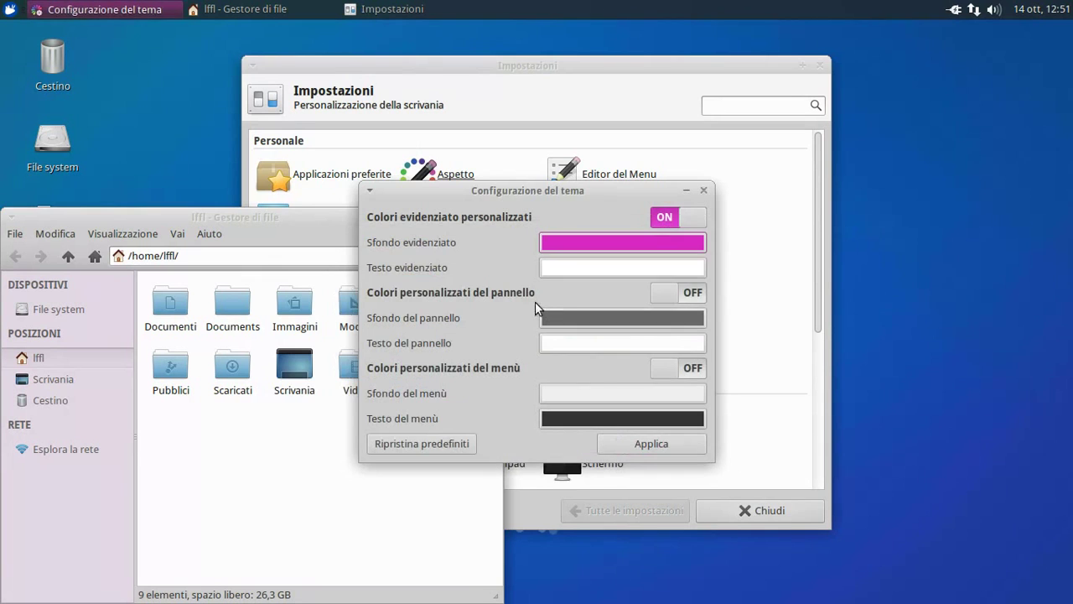
- Restore the default theme colours and close the home folder window
{"action": "left_click", "coordinate": [428, 445]}
{"action": "left_click", "coordinate": [203, 501]}
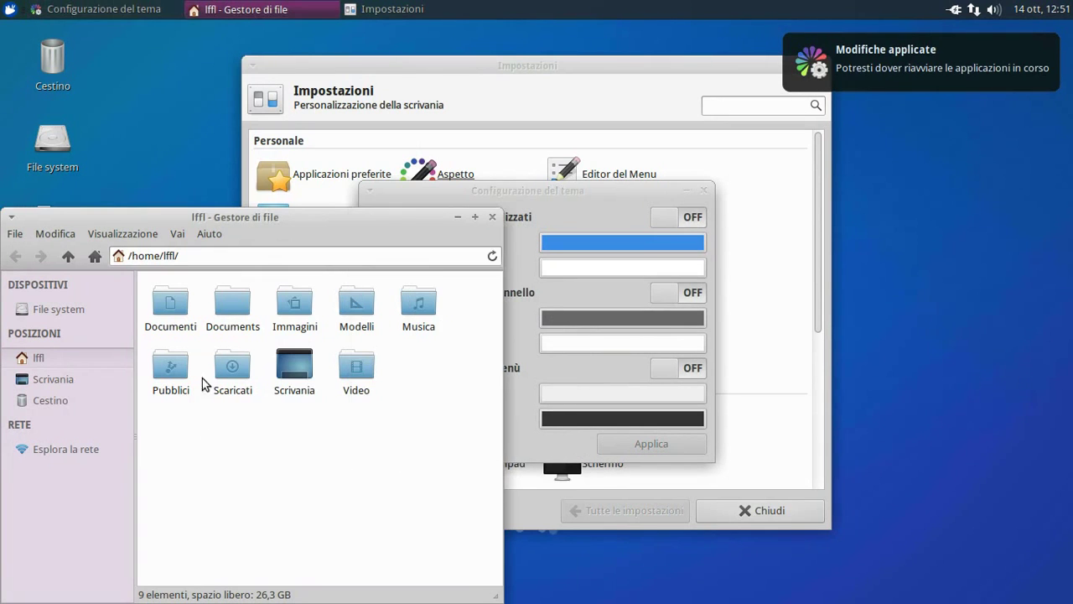
{"action": "left_click", "coordinate": [495, 220]}
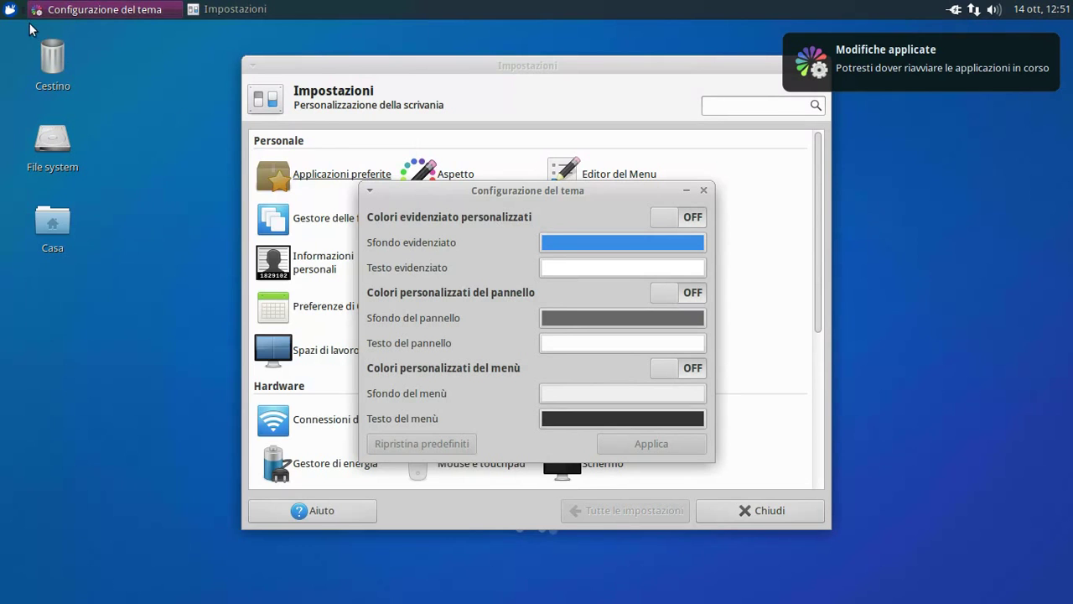
- Reopen the file manager to inspect the theme colours, and close it
{"action": "left_click", "coordinate": [10, 8]}
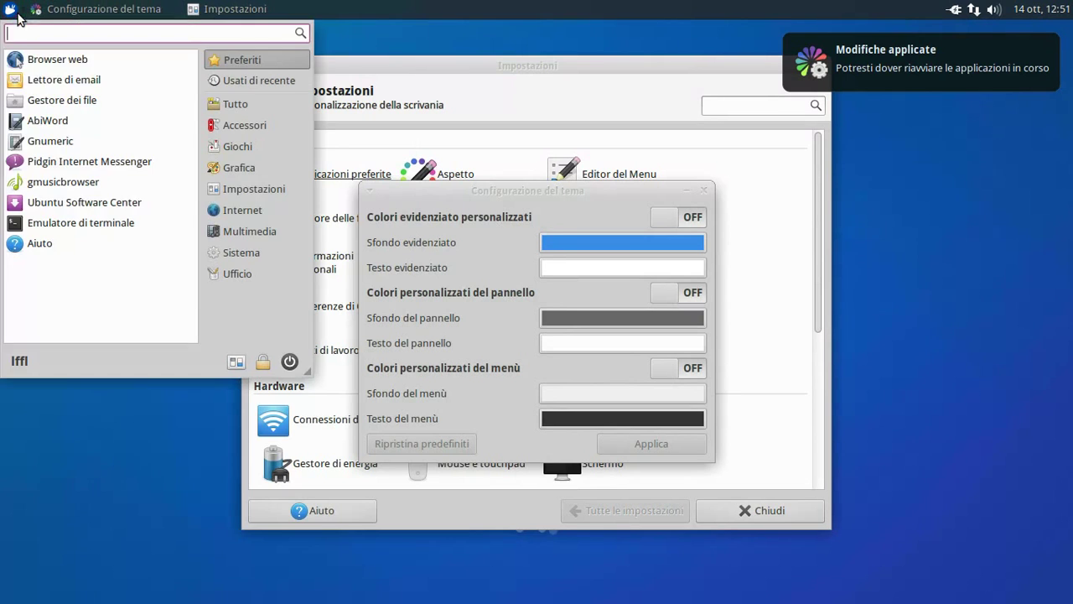
{"action": "left_click", "coordinate": [73, 100]}
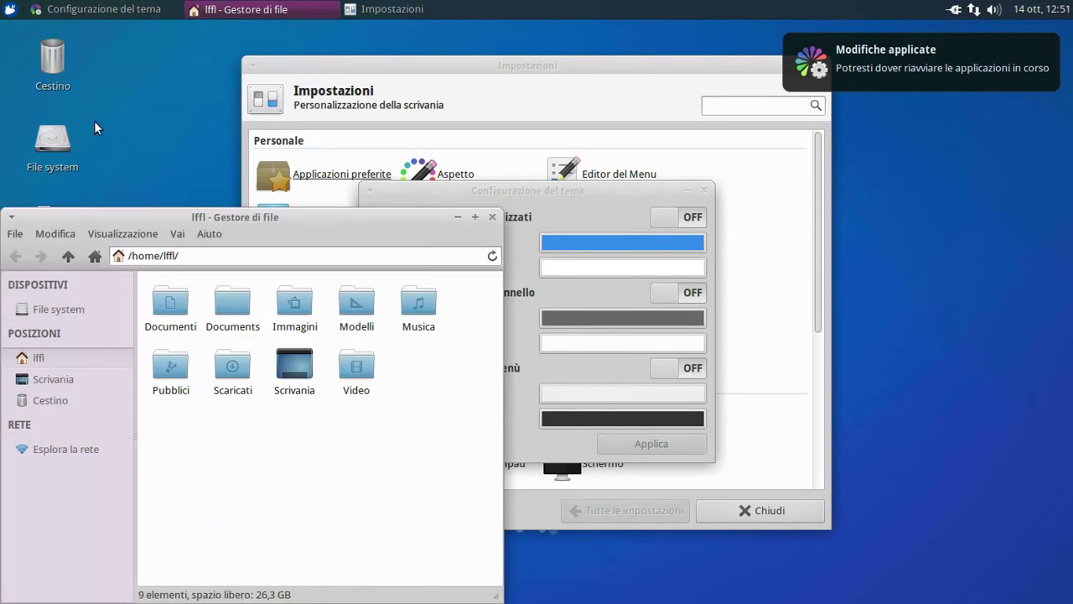
{"action": "left_click", "coordinate": [494, 217]}
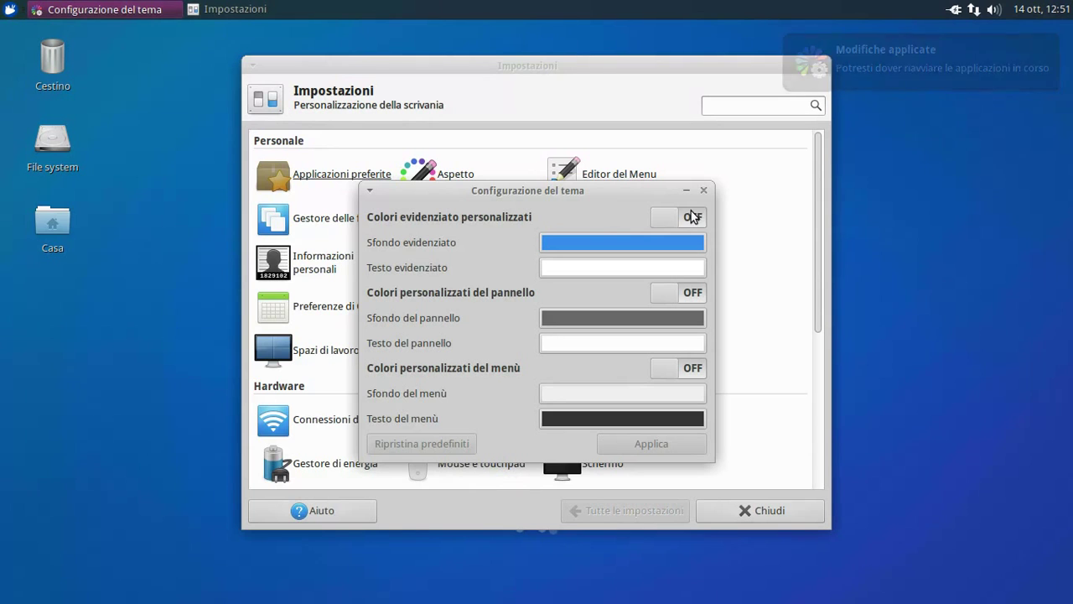
- Enable custom highlight colours with the blue highlight background and apply the theme changes
{"action": "left_click", "coordinate": [695, 218]}
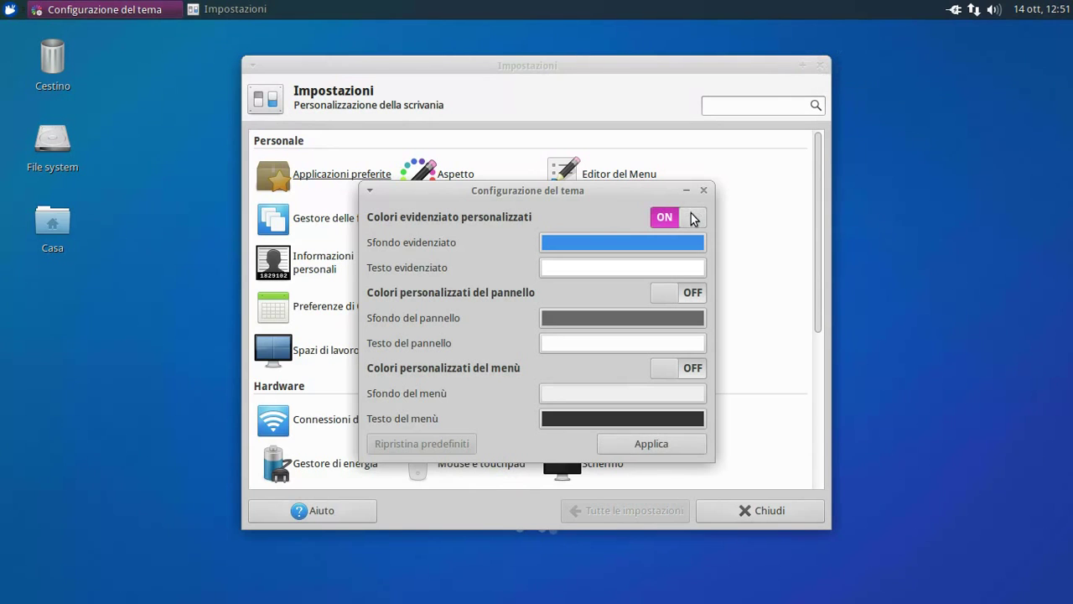
{"action": "double_click", "coordinate": [60, 210]}
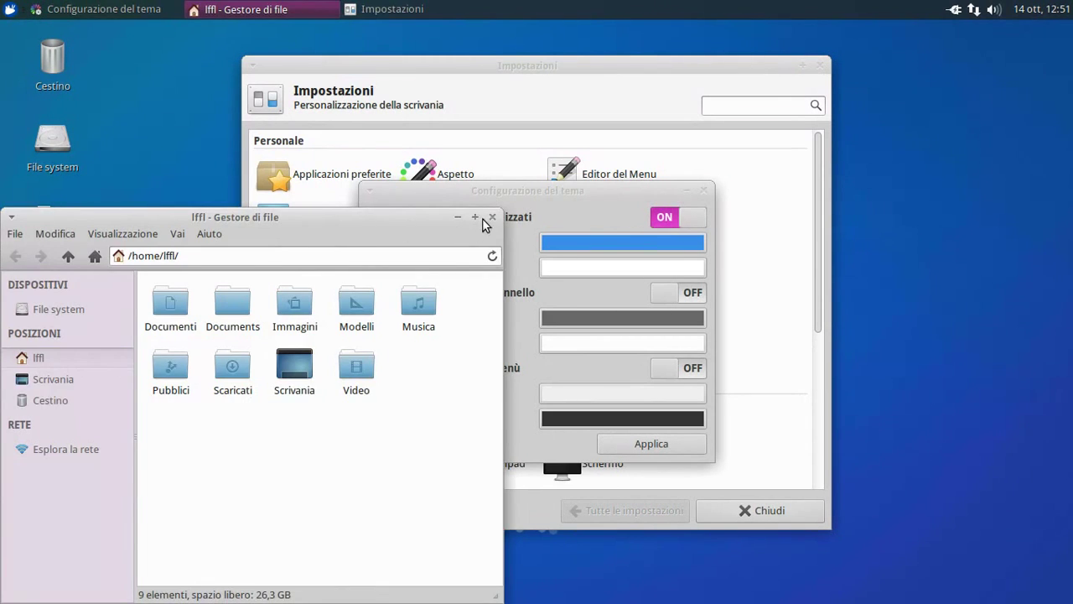
{"action": "left_click", "coordinate": [492, 217]}
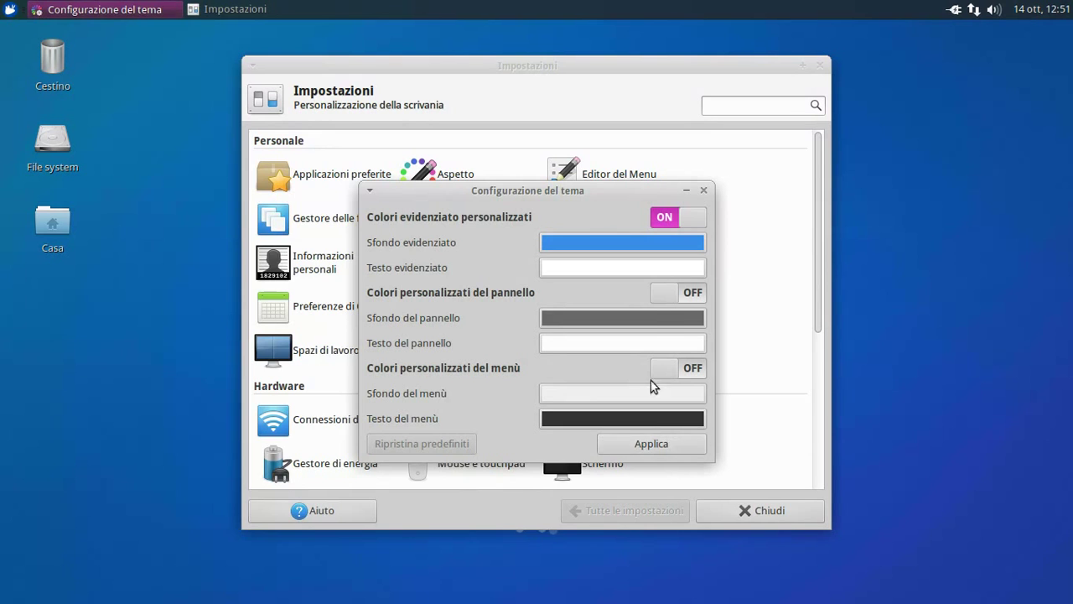
{"action": "left_click", "coordinate": [654, 446]}
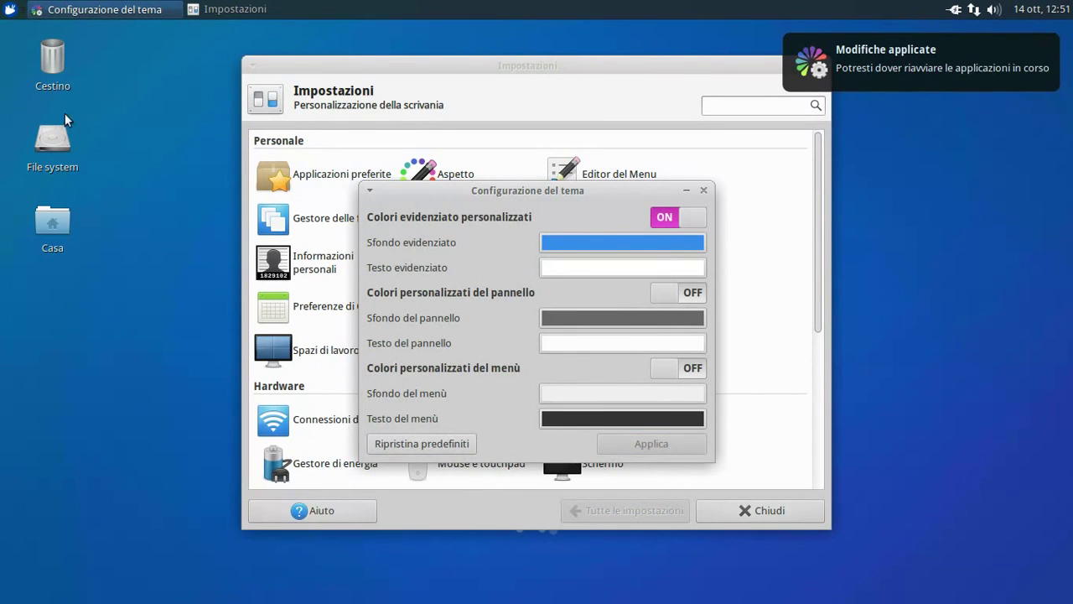
- Open the home folder to check the applied highlight colours, and close it along with the Theme Configuration window
{"action": "double_click", "coordinate": [53, 225]}
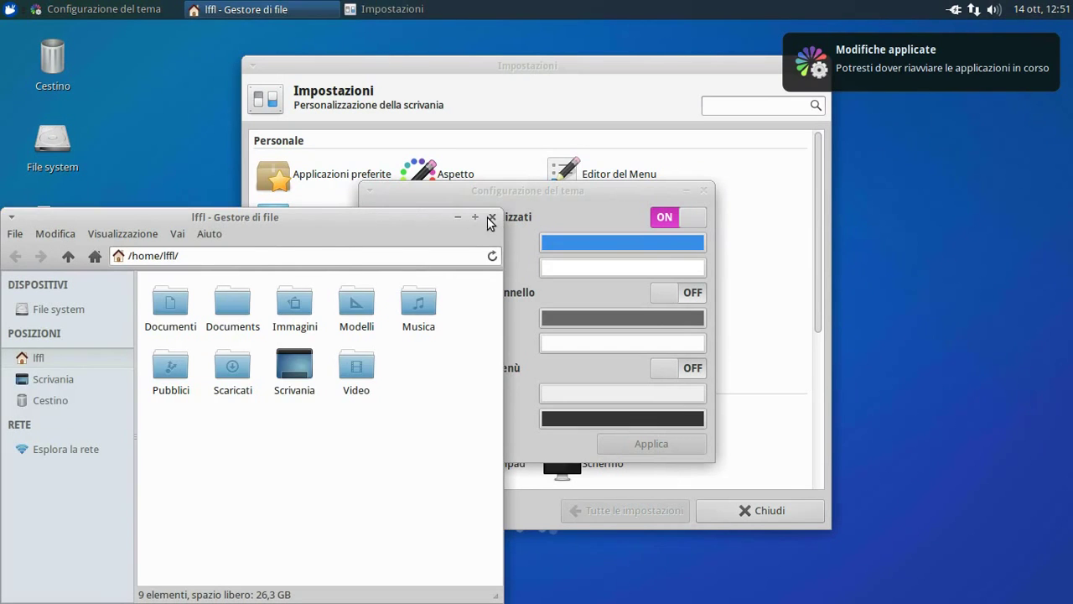
{"action": "left_click", "coordinate": [491, 217]}
{"action": "left_click", "coordinate": [705, 191]}
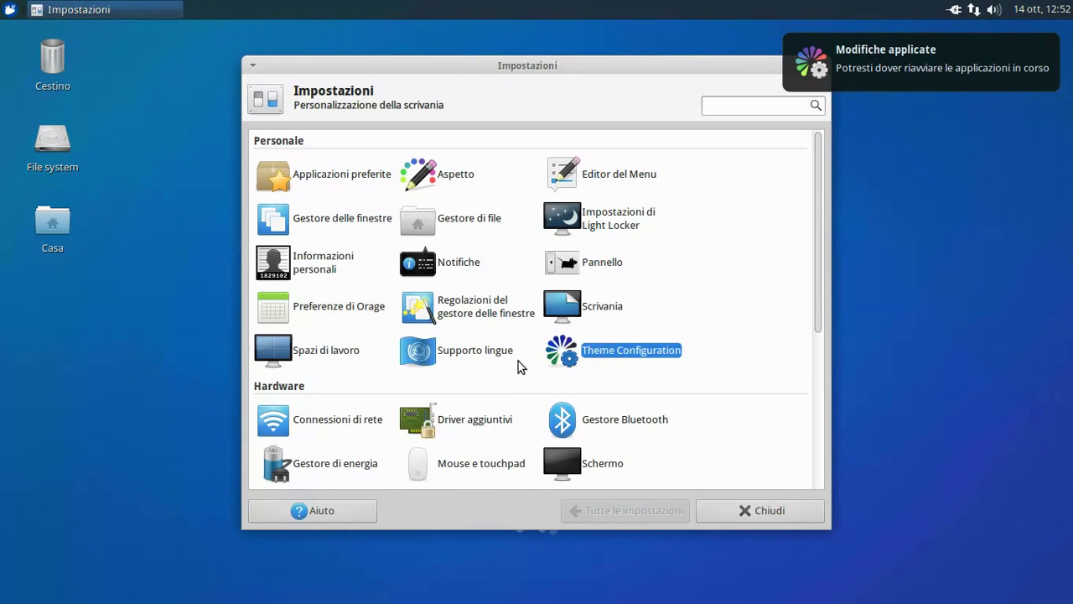
- Review the mouse and touchpad device and behaviour settings, and set the cursor theme to Adwaita before closing them
{"action": "scroll", "coordinate": [500, 439], "scroll_direction": "down", "scroll_amount": 2}
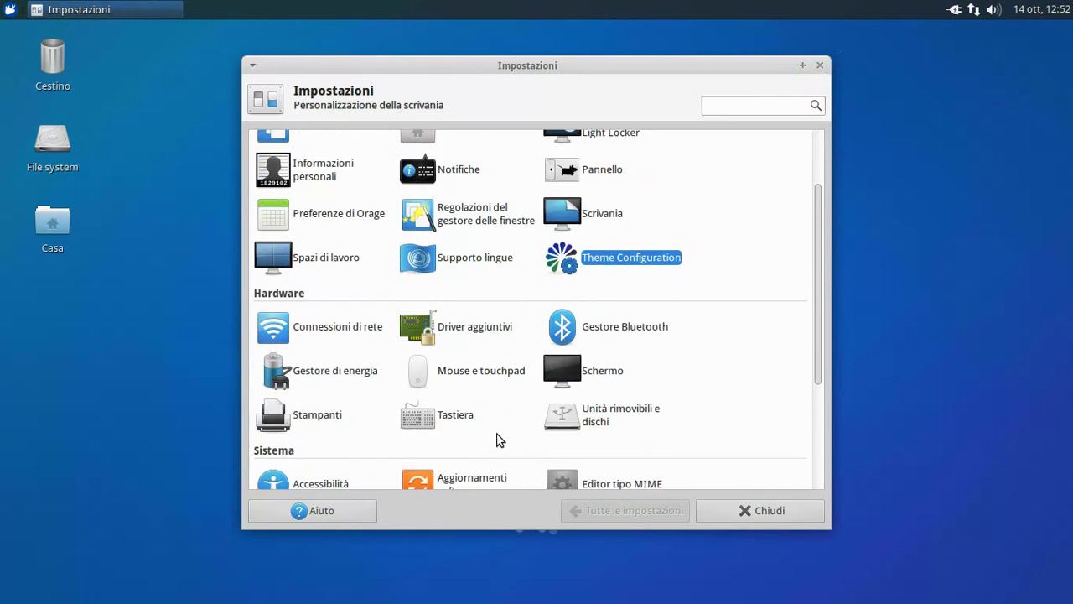
{"action": "scroll", "coordinate": [500, 439], "scroll_direction": "down", "scroll_amount": 1}
{"action": "left_click", "coordinate": [501, 324]}
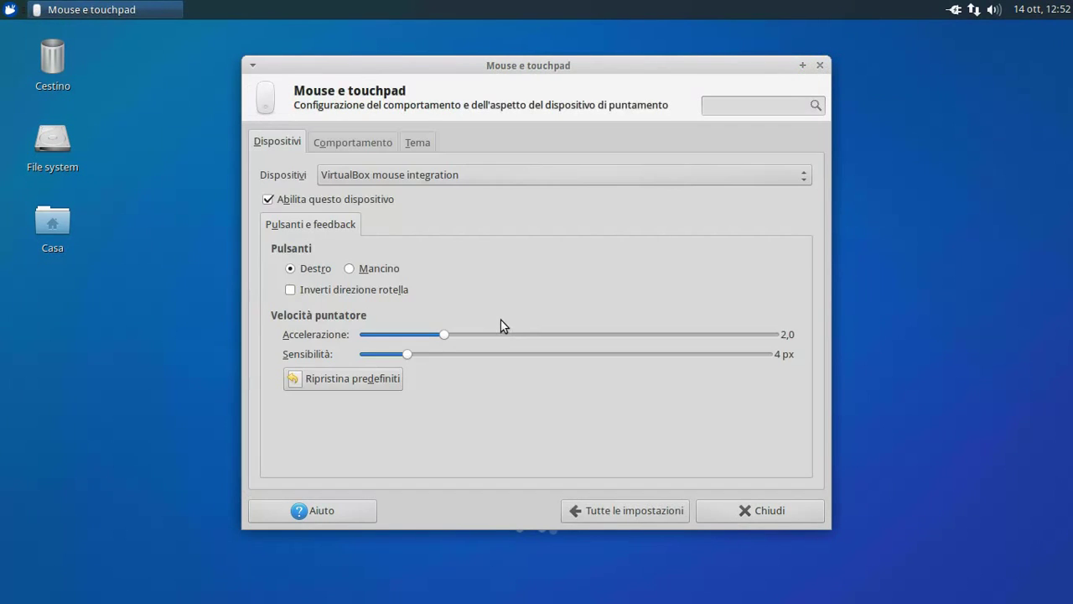
{"action": "left_click", "coordinate": [357, 144]}
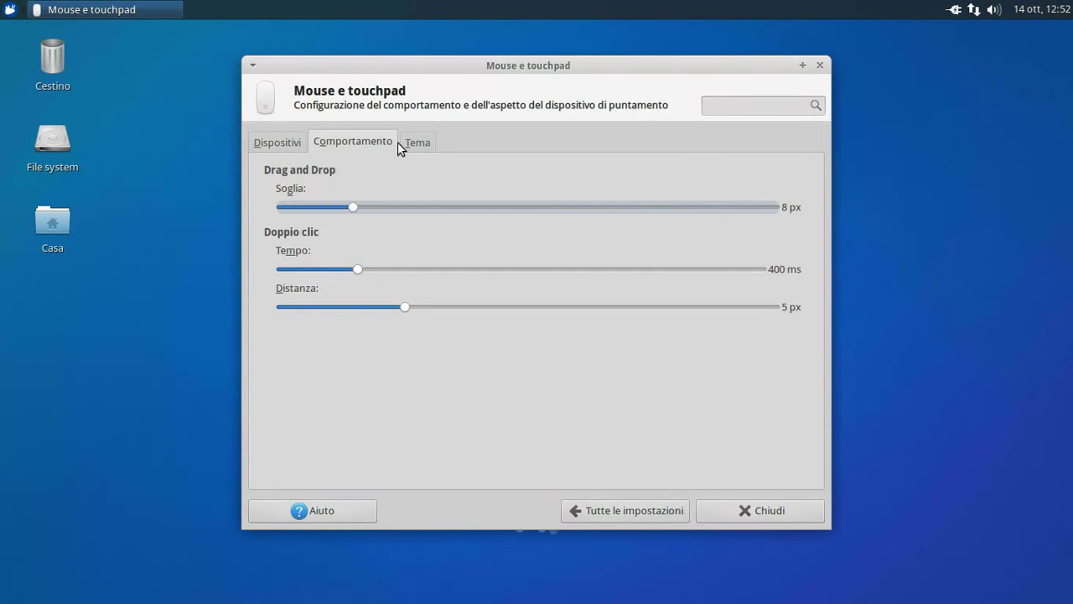
{"action": "left_click", "coordinate": [406, 144]}
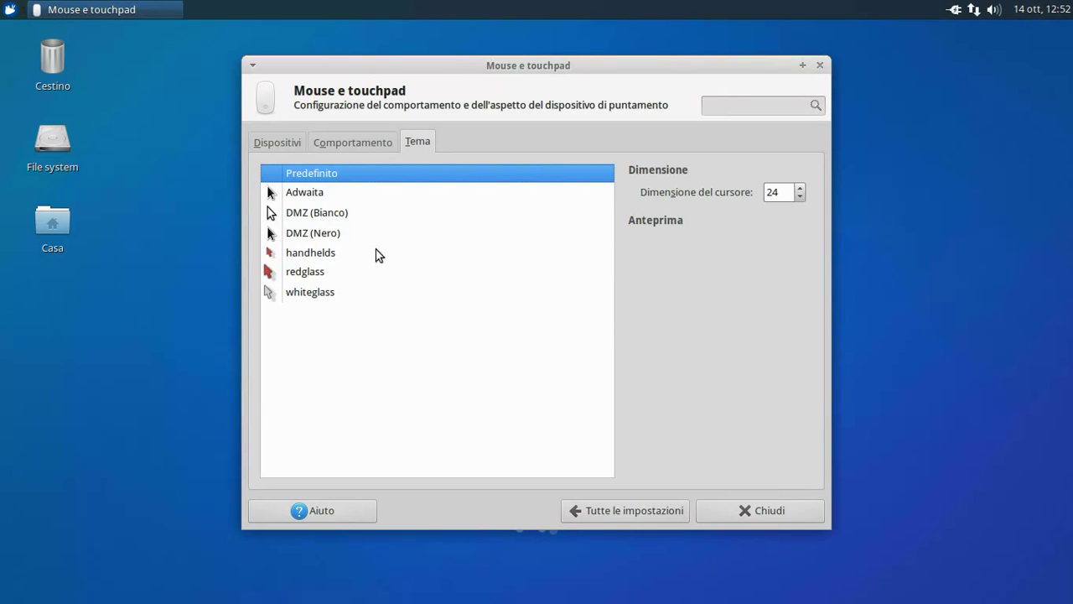
{"action": "left_click", "coordinate": [339, 198]}
{"action": "left_click", "coordinate": [733, 508]}
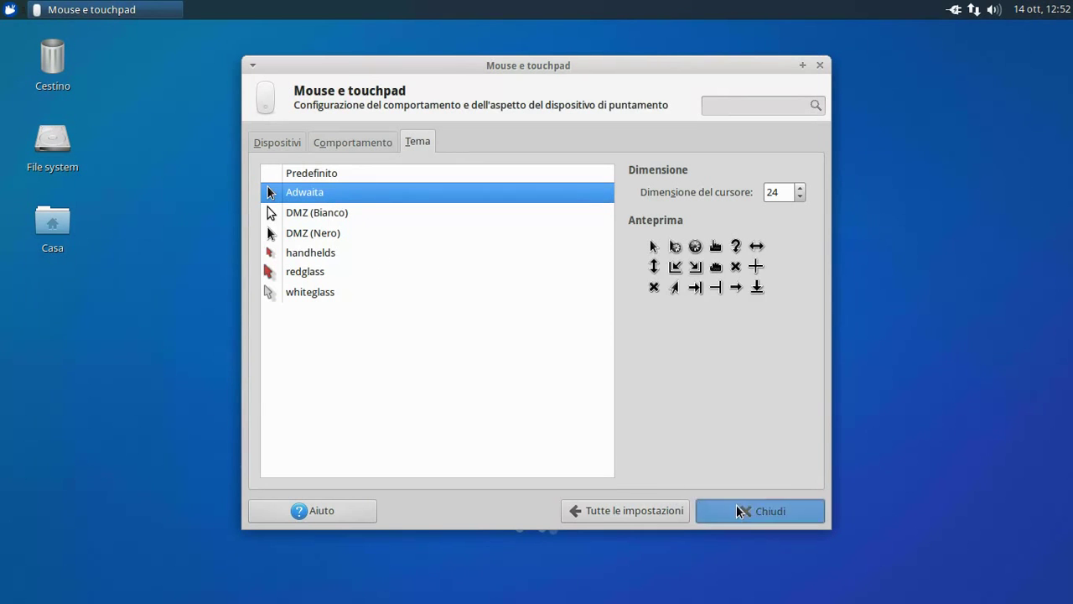
- Open the home folder and launch the gmusicbrowser music player
{"action": "double_click", "coordinate": [44, 238]}
{"action": "left_click", "coordinate": [10, 10]}
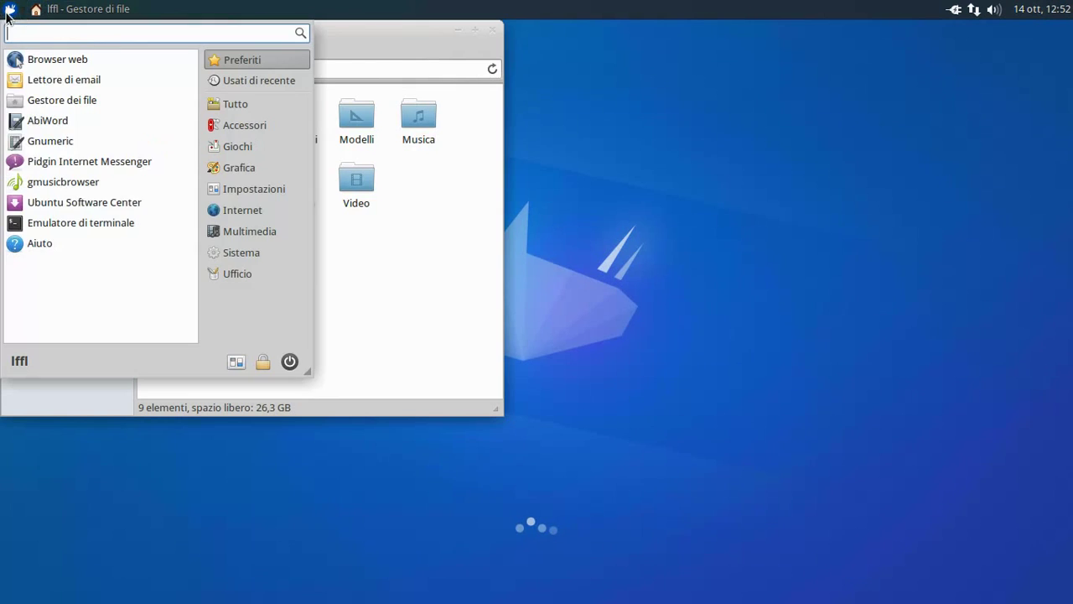
{"action": "left_click", "coordinate": [154, 182]}
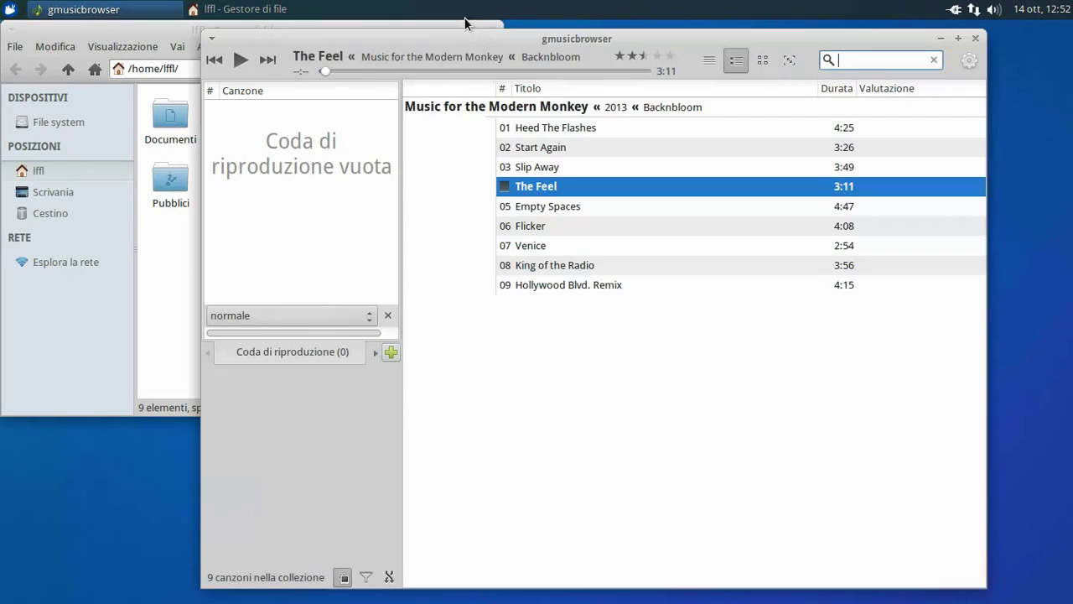
- Play "The Feel" and view the library as a list with taller genre, artist and album panes, closing gmusicbrowser when done
{"action": "left_click", "coordinate": [573, 131]}
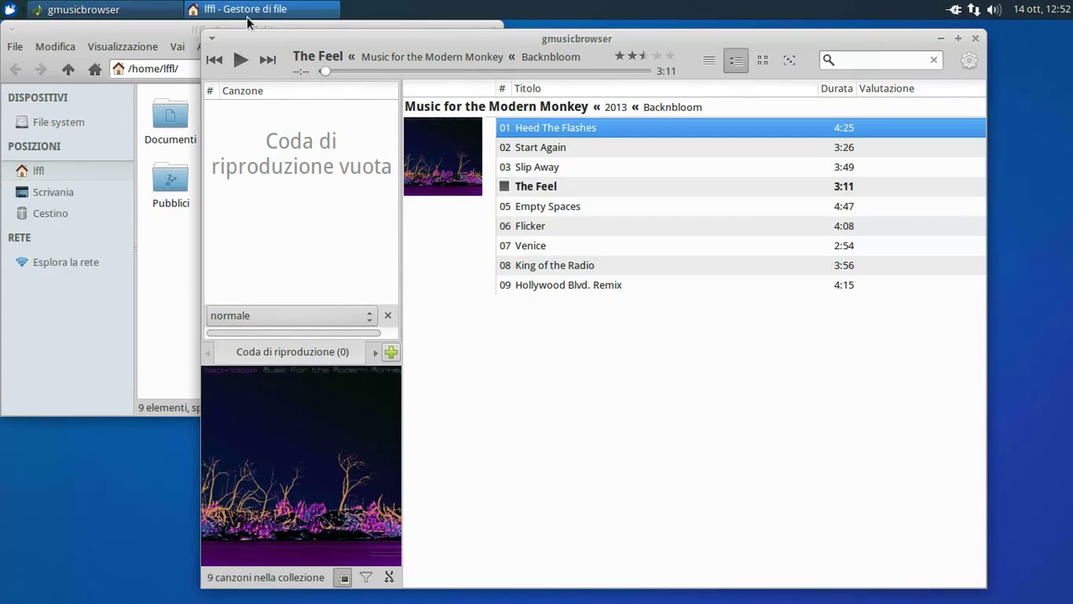
{"action": "left_click", "coordinate": [243, 59]}
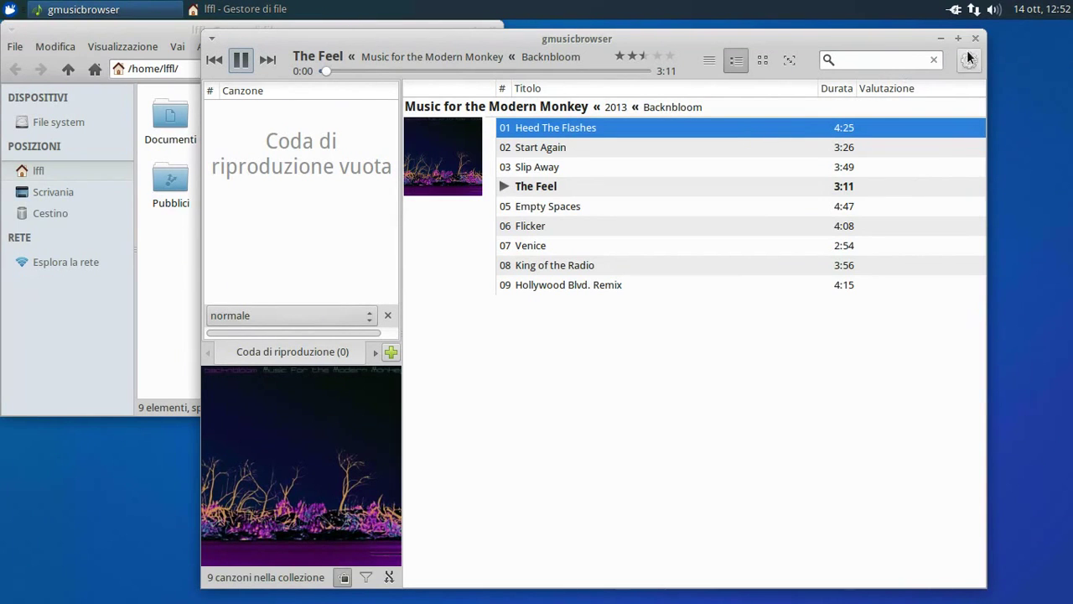
{"action": "left_click", "coordinate": [708, 62]}
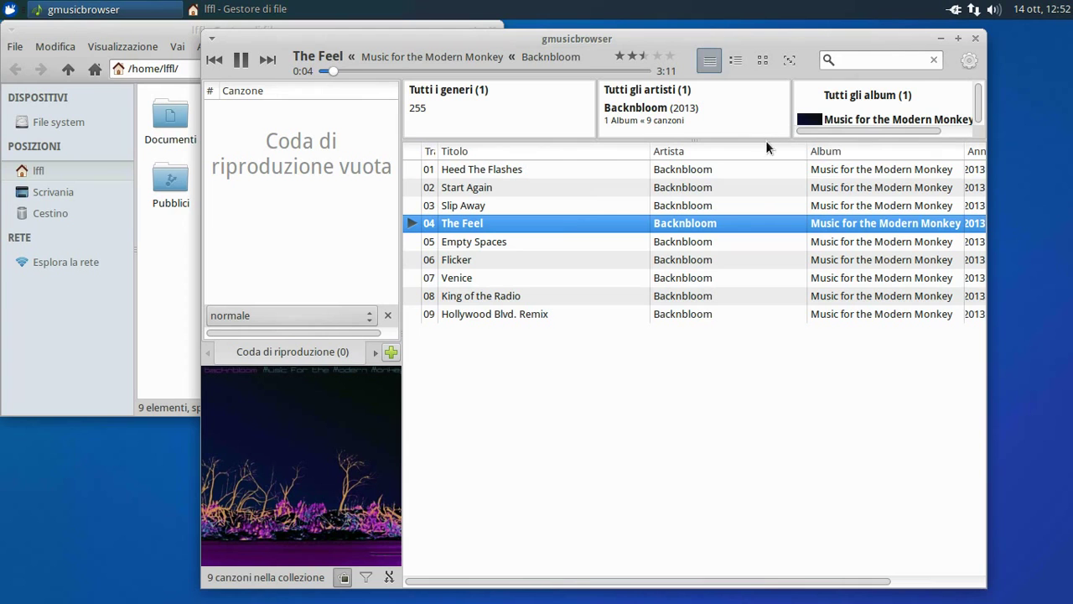
{"action": "left_click_drag", "start_coordinate": [765, 142], "coordinate": [763, 198]}
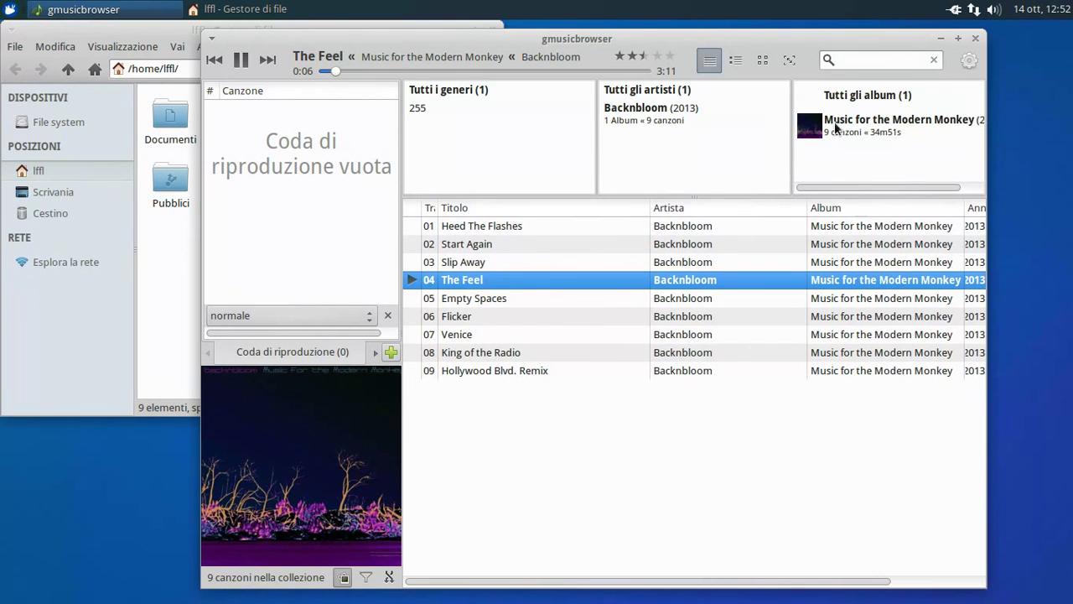
{"action": "left_click", "coordinate": [974, 38]}
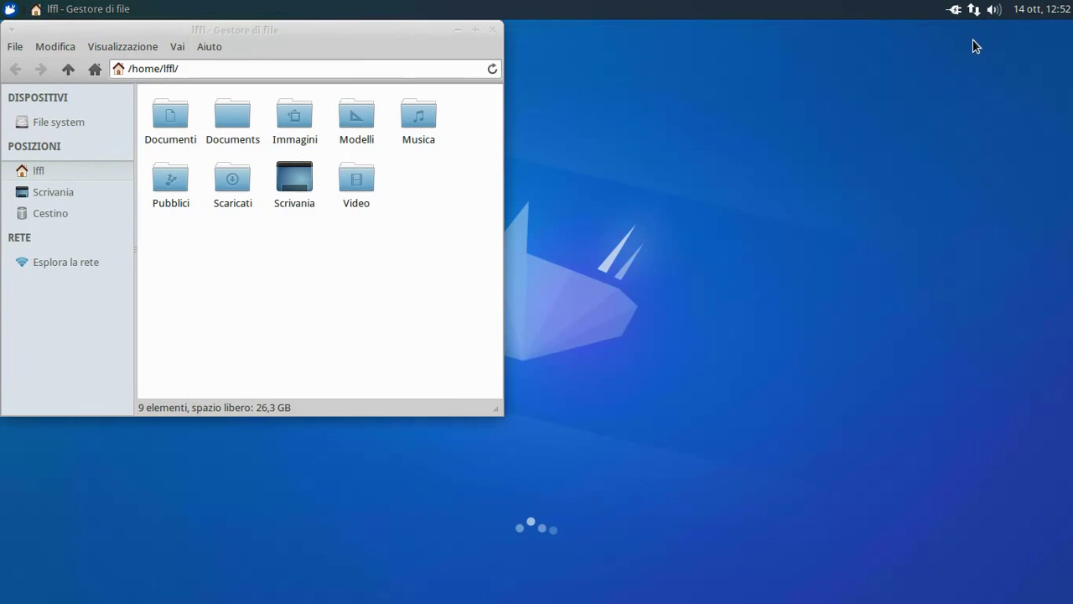
- Play "How fast.ogg" from the Video folder with the Parole media player, and close both the folder and the player
{"action": "double_click", "coordinate": [348, 201]}
{"action": "right_click", "coordinate": [193, 129]}
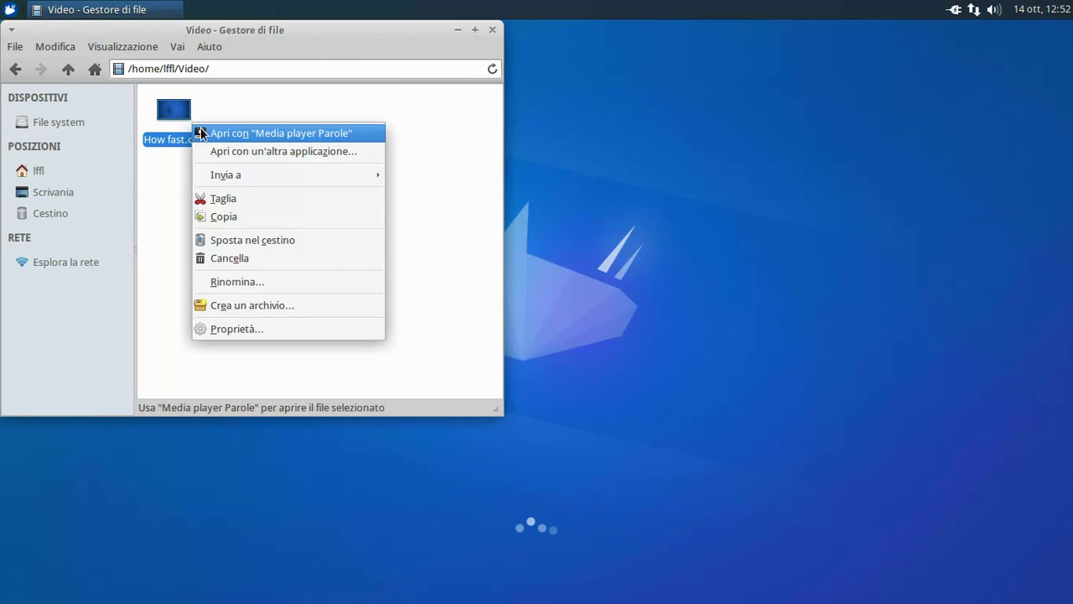
{"action": "left_click", "coordinate": [202, 132]}
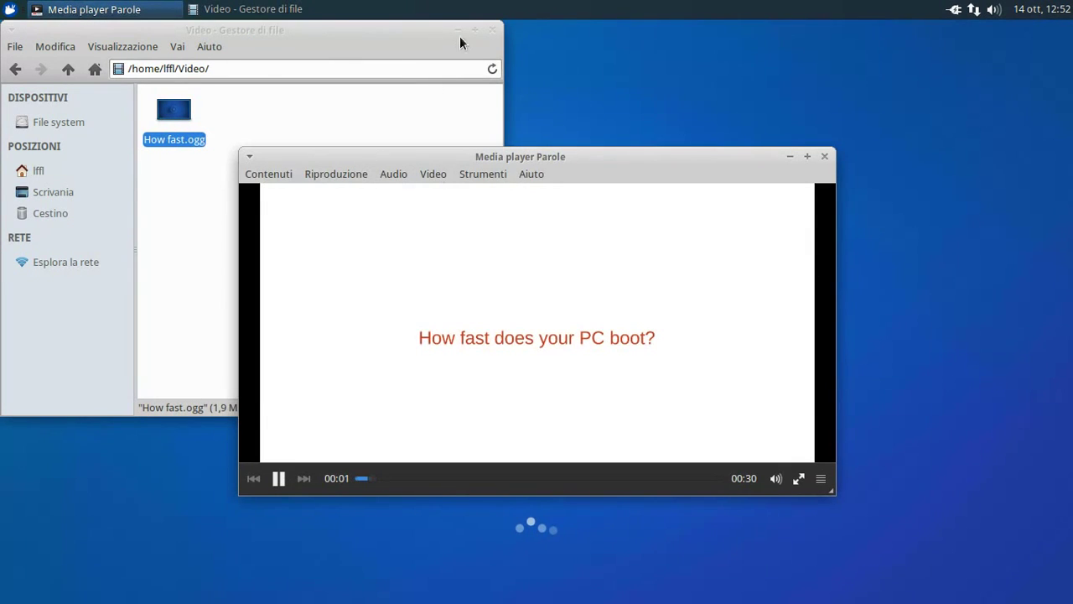
{"action": "left_click", "coordinate": [492, 33]}
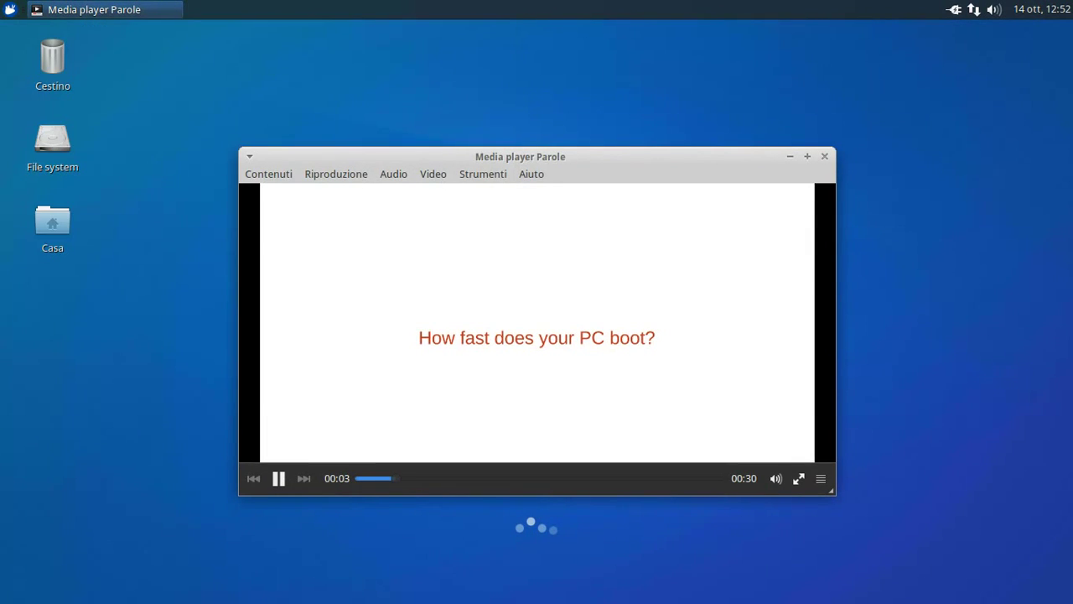
{"action": "left_click", "coordinate": [824, 157]}
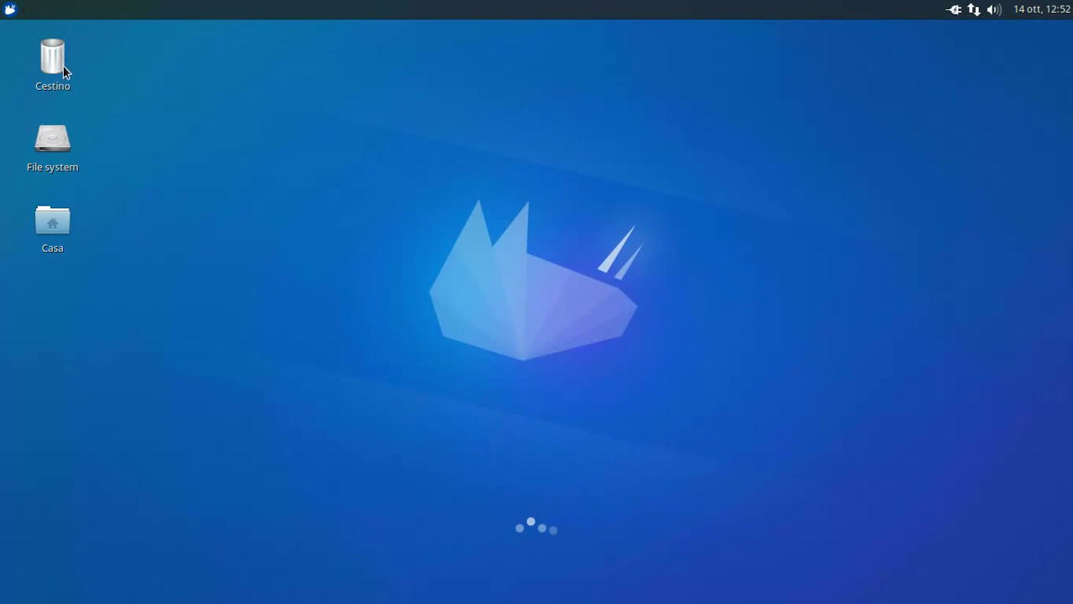
- Launch Ubuntu Software Center, shift its window slightly to view the home page, and minimize it
{"action": "left_click", "coordinate": [10, 10]}
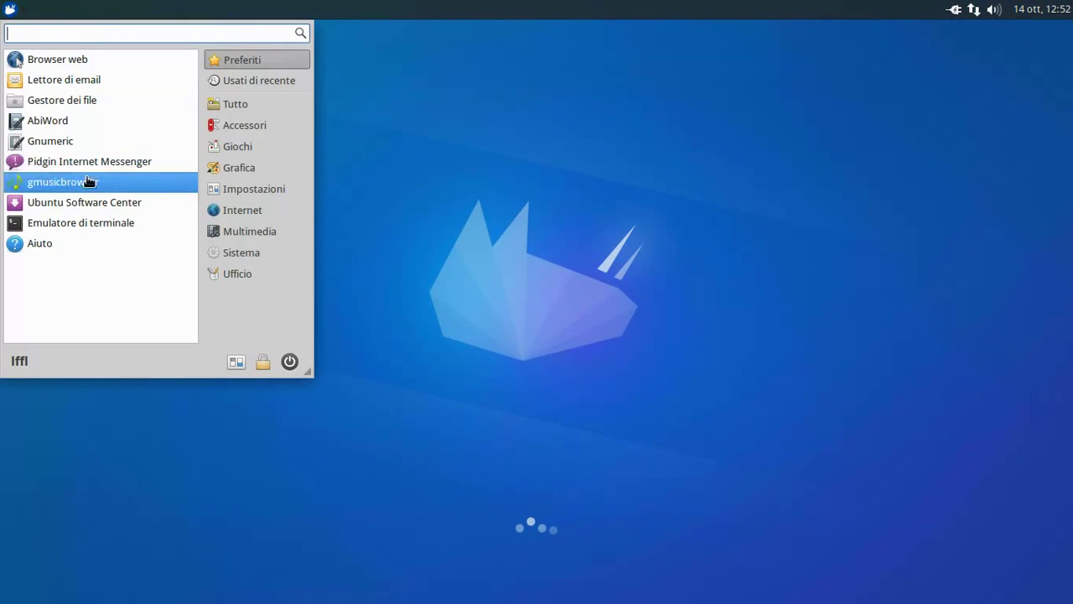
{"action": "left_click", "coordinate": [94, 206]}
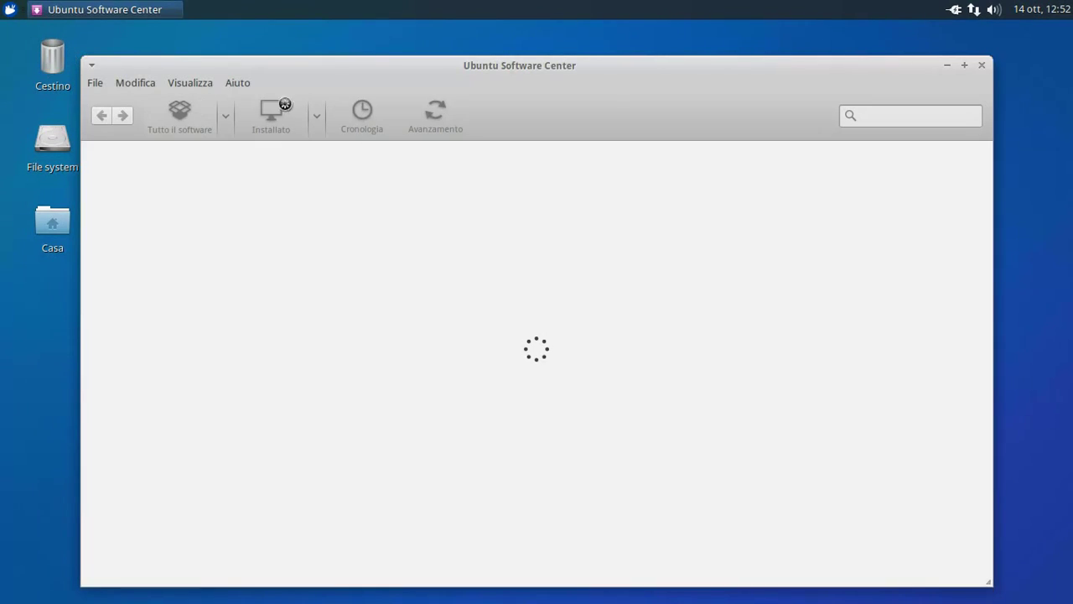
{"action": "left_click_drag", "start_coordinate": [446, 73], "coordinate": [462, 60]}
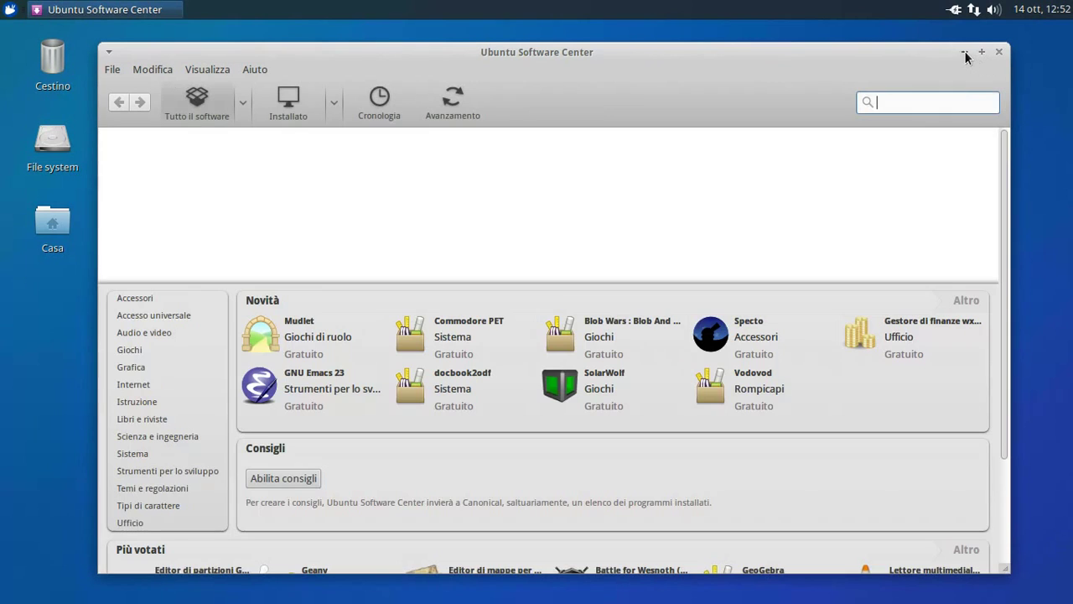
{"action": "left_click", "coordinate": [965, 52]}
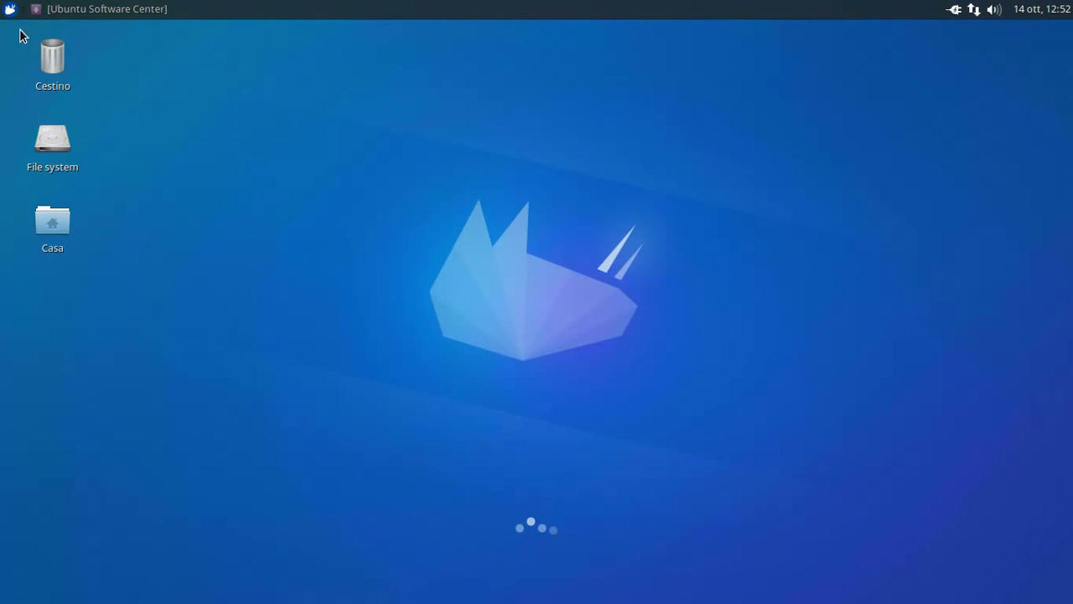
- Hide the status bar and the menu bar in the home folder's file manager window, and close the window
{"action": "double_click", "coordinate": [66, 213]}
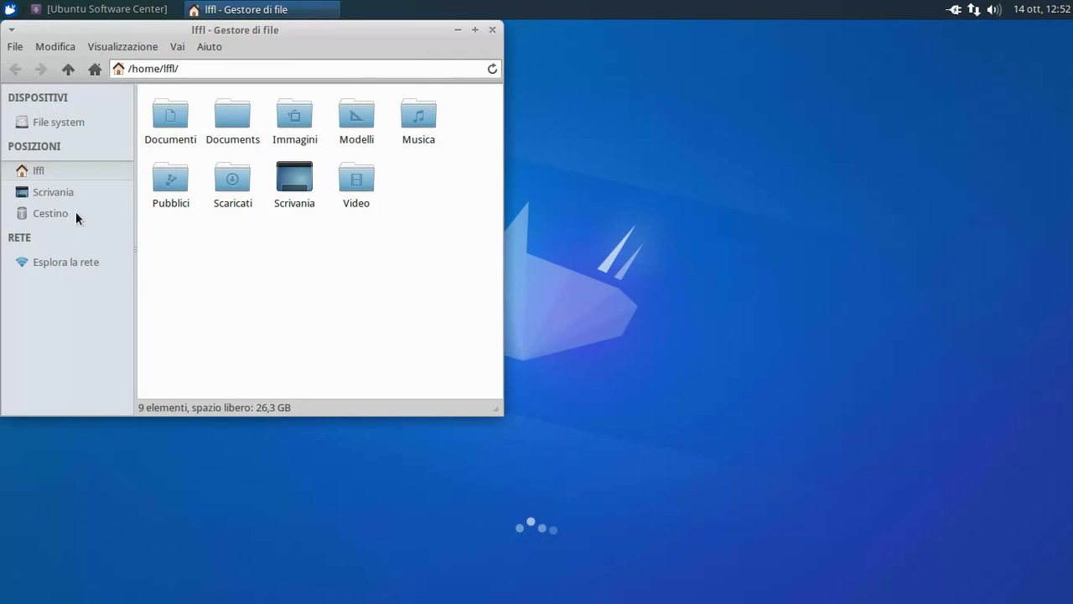
{"action": "left_click_drag", "start_coordinate": [214, 32], "coordinate": [497, 89]}
{"action": "left_click", "coordinate": [395, 99]}
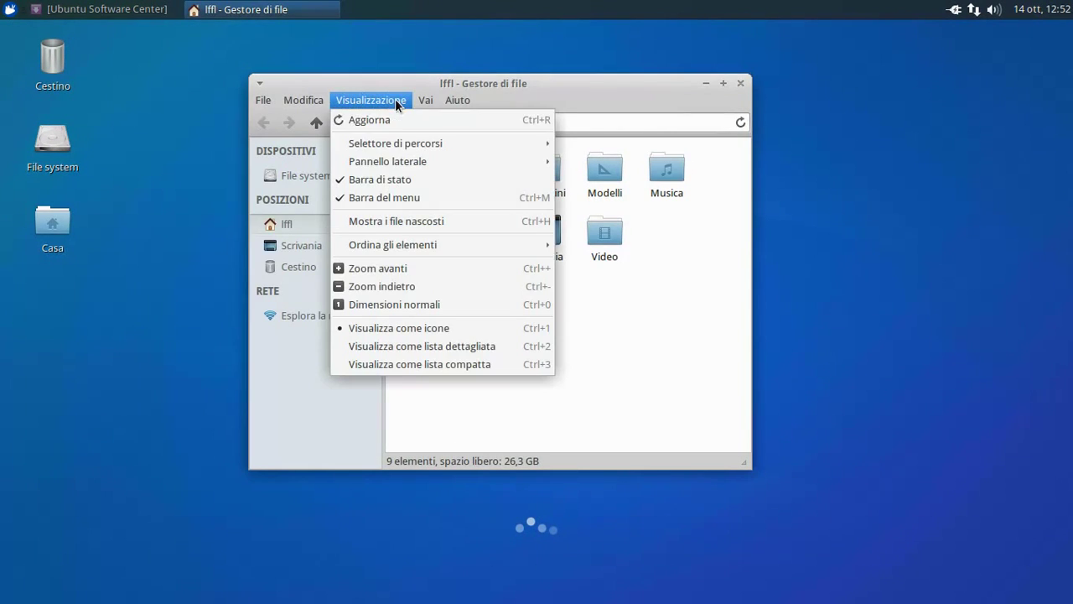
{"action": "left_click", "coordinate": [403, 186]}
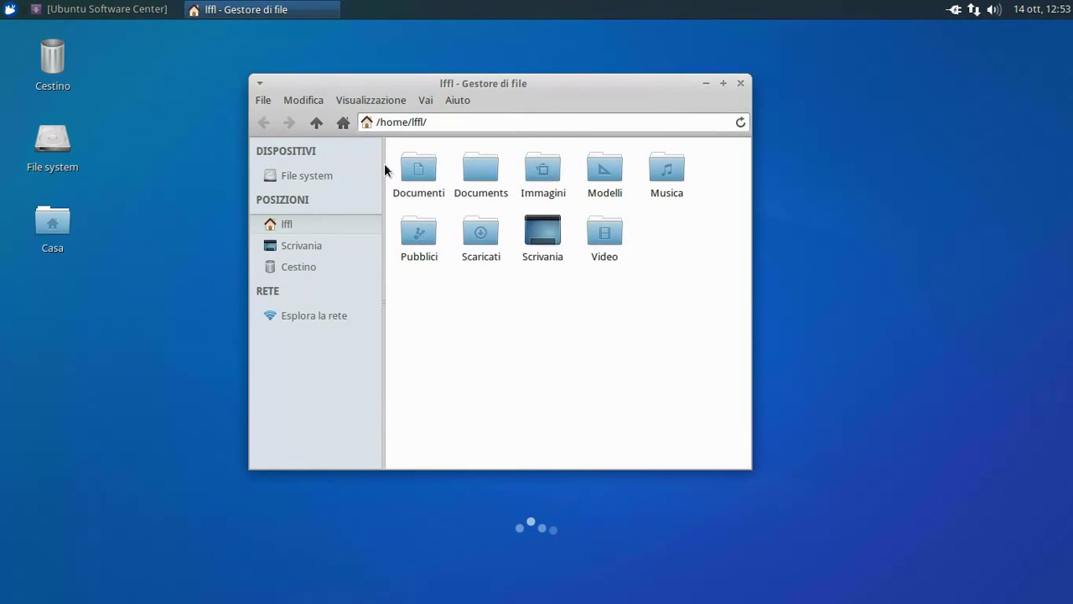
{"action": "left_click", "coordinate": [379, 101]}
{"action": "left_click", "coordinate": [387, 192]}
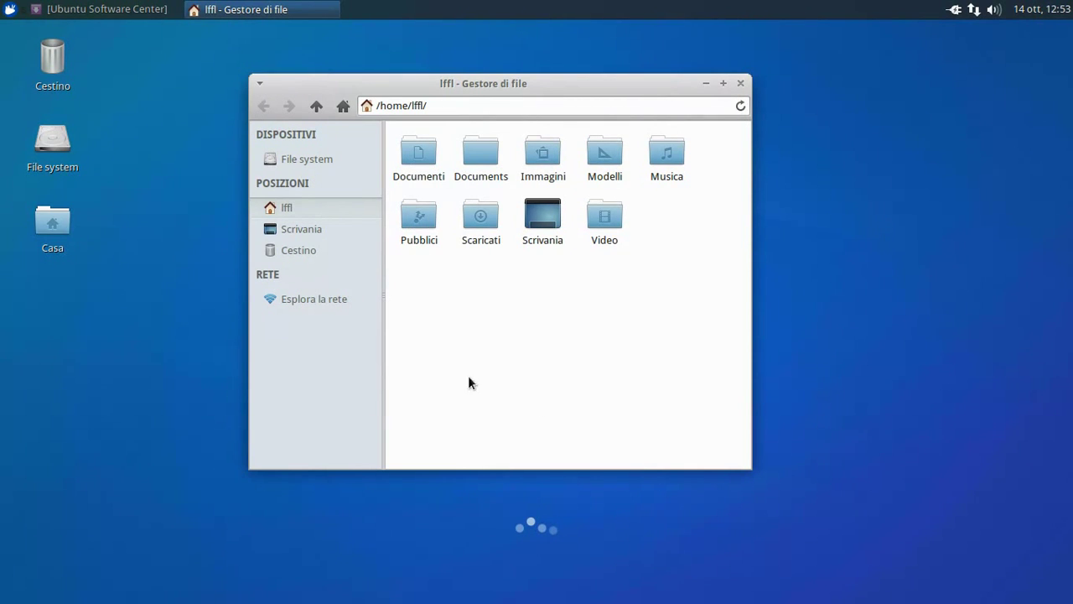
{"action": "left_click", "coordinate": [740, 84]}
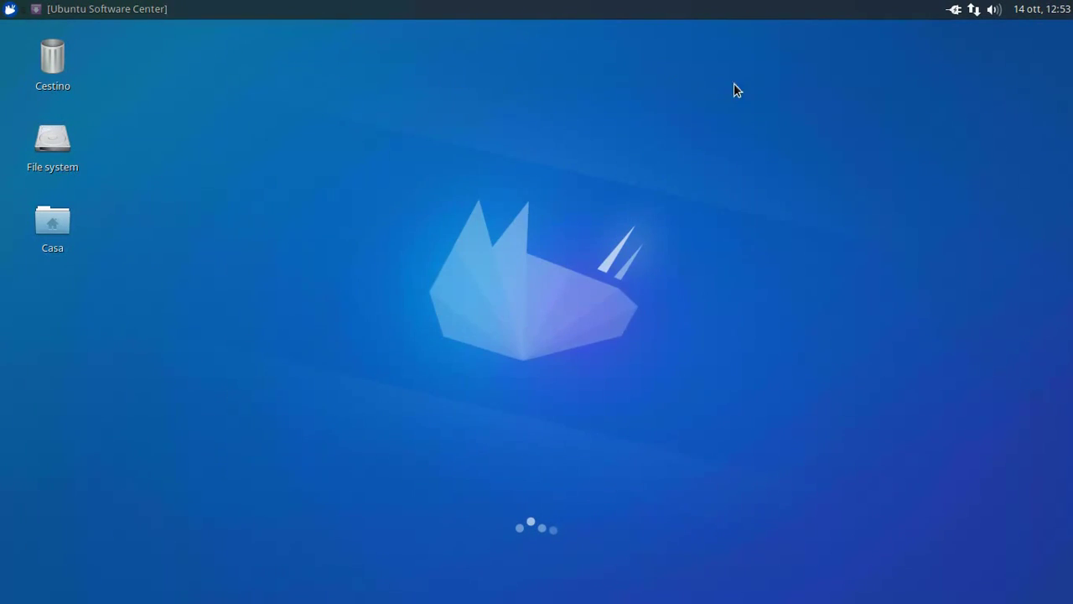
- Open the compositor options of the window manager tweaks (Regolazioni del gestore delle finestre) from the settings manager
{"action": "left_click", "coordinate": [8, 8]}
{"action": "left_click", "coordinate": [223, 191]}
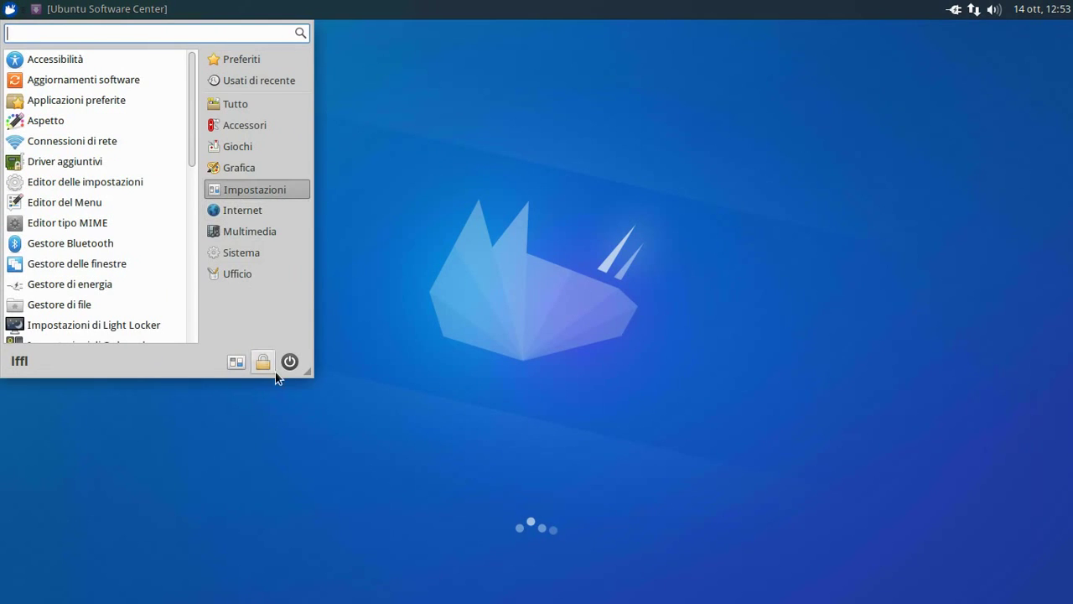
{"action": "left_click", "coordinate": [243, 369]}
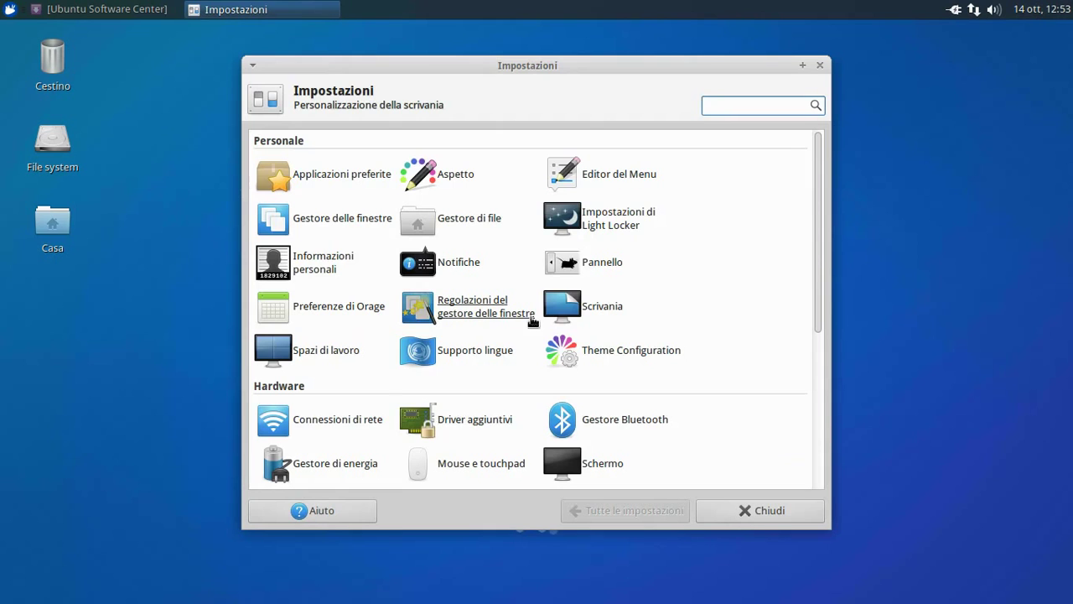
{"action": "left_click", "coordinate": [505, 311]}
{"action": "left_click", "coordinate": [608, 144]}
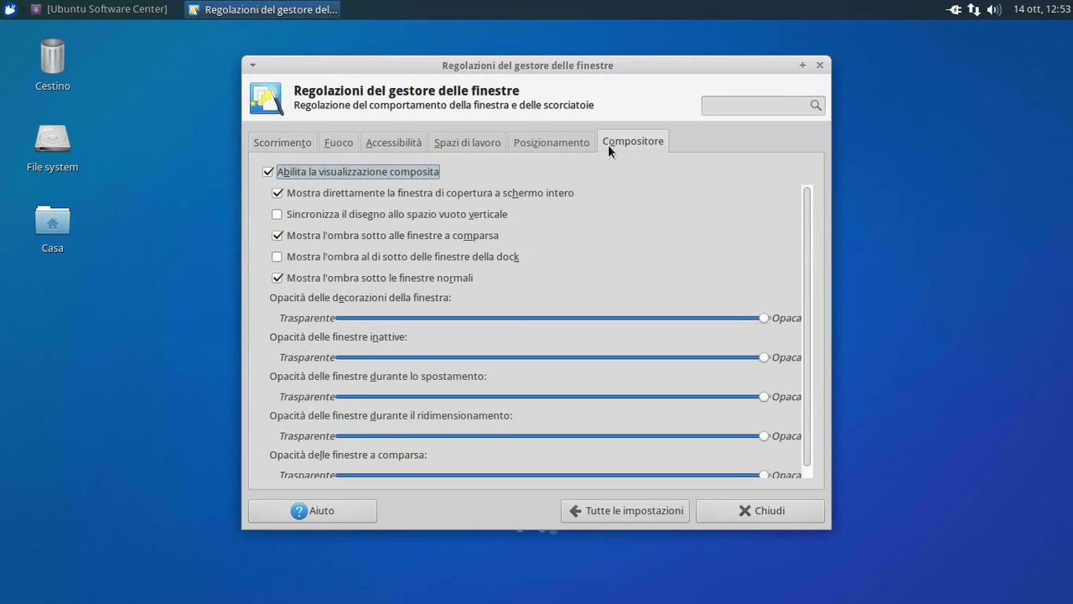
- Lower the window decoration opacity to about one third and open the home folder to preview the effect
{"action": "left_click_drag", "start_coordinate": [509, 317], "coordinate": [468, 324]}
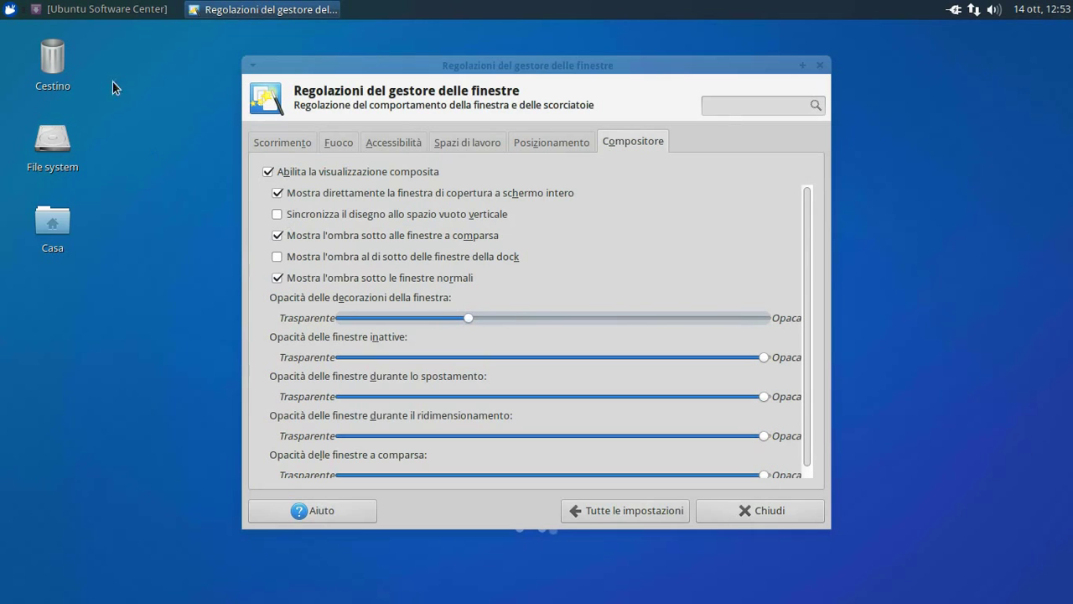
{"action": "double_click", "coordinate": [59, 239]}
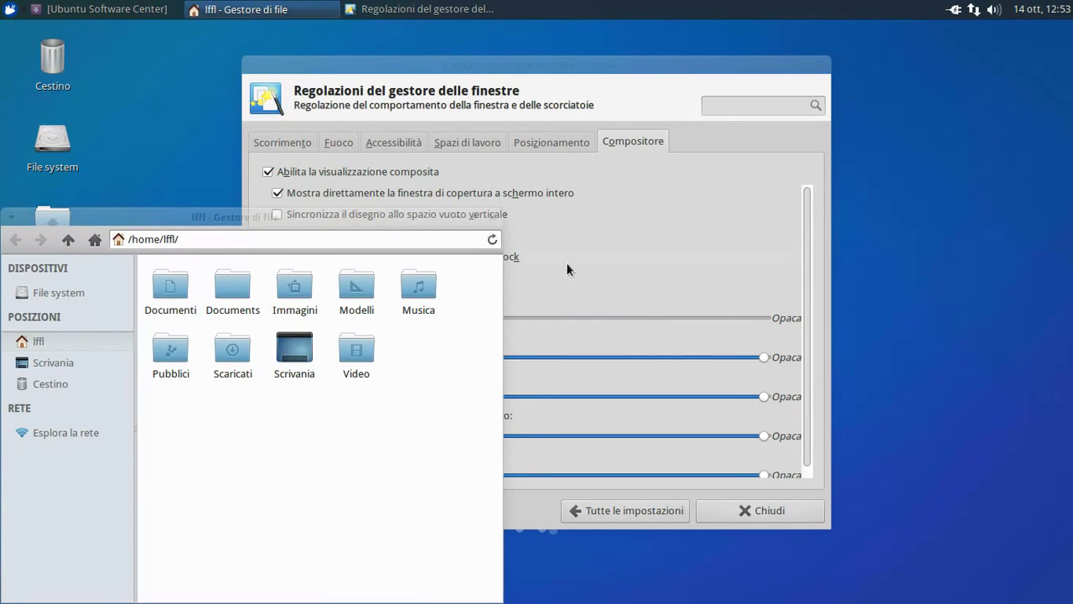
- Enable the shadow under dock windows and set the window decoration opacity back to fully opaque
{"action": "left_click", "coordinate": [600, 259]}
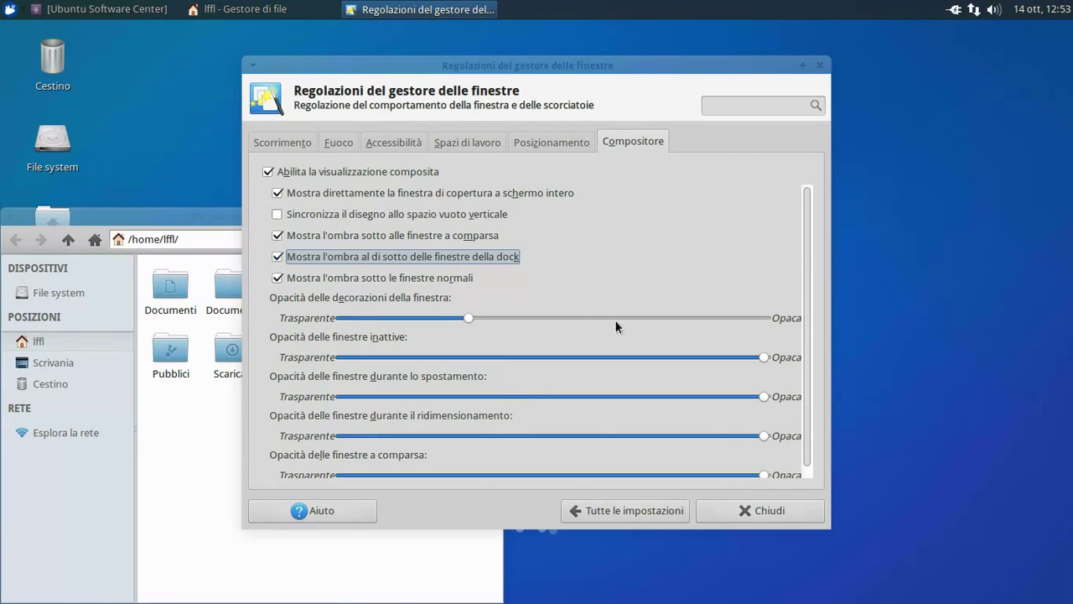
{"action": "left_click", "coordinate": [467, 319]}
{"action": "left_click_drag", "start_coordinate": [467, 317], "coordinate": [817, 333]}
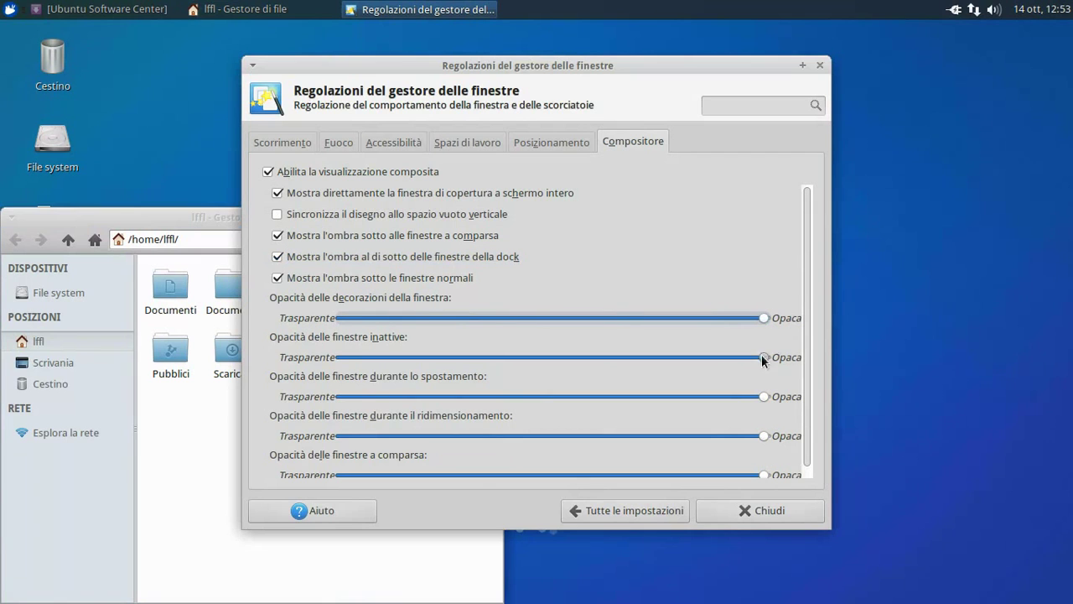
- Set the popup window opacity to fully transparent and bring the home folder window to the front
{"action": "scroll", "coordinate": [710, 415], "scroll_direction": "down", "scroll_amount": 1}
{"action": "left_click_drag", "start_coordinate": [666, 472], "coordinate": [153, 484]}
{"action": "left_click", "coordinate": [125, 494]}
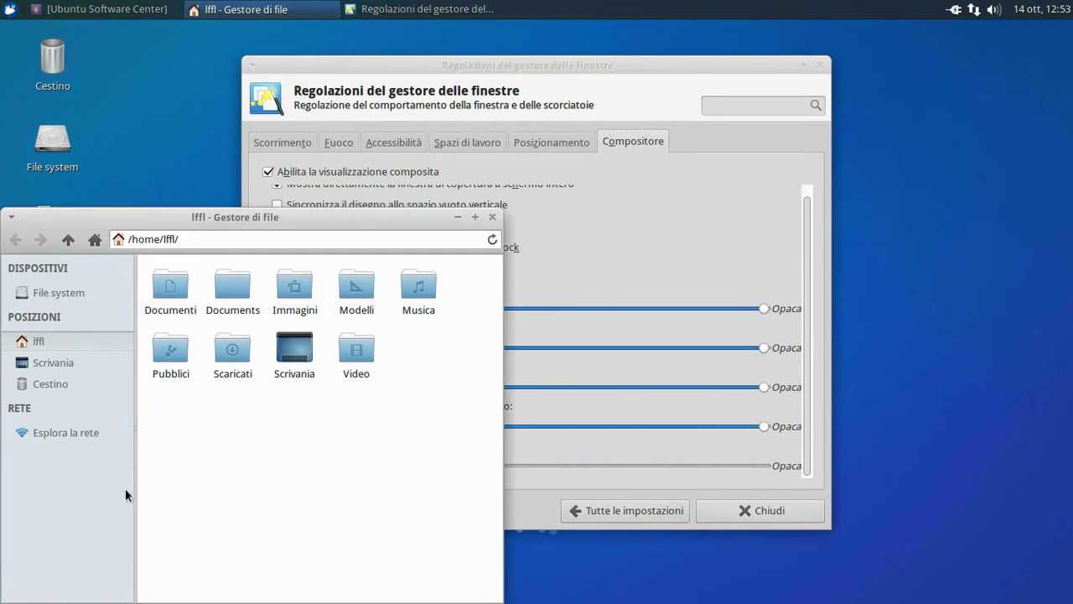
- Set the popup window opacity back to fully opaque and preview a lower inactive window opacity before restoring it to fully opaque
{"action": "left_click", "coordinate": [713, 477]}
{"action": "left_click_drag", "start_coordinate": [471, 466], "coordinate": [785, 473]}
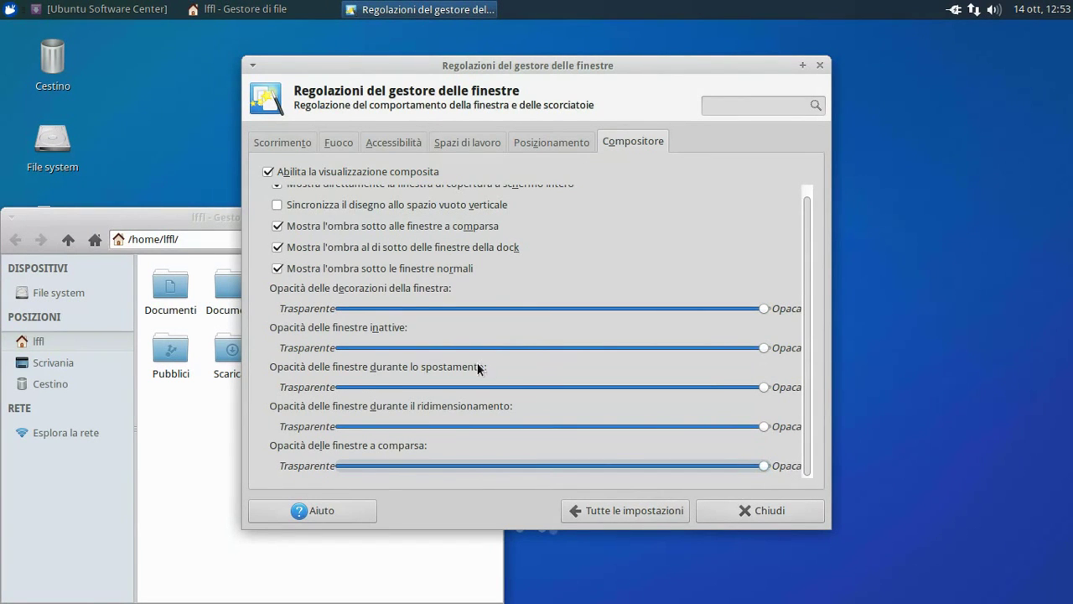
{"action": "left_click_drag", "start_coordinate": [485, 346], "coordinate": [483, 347]}
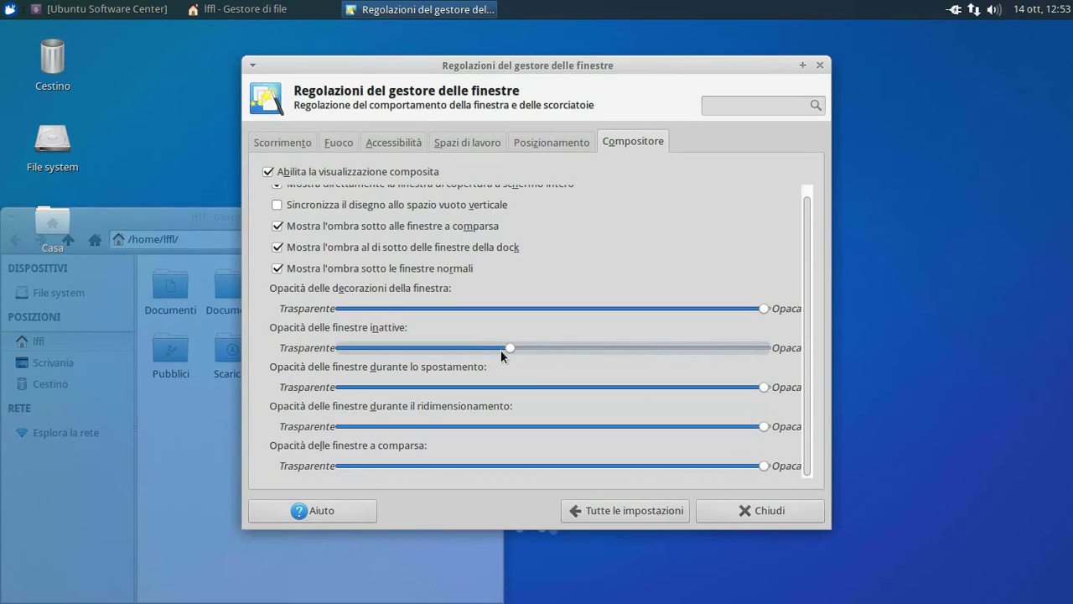
{"action": "left_click_drag", "start_coordinate": [719, 355], "coordinate": [760, 372]}
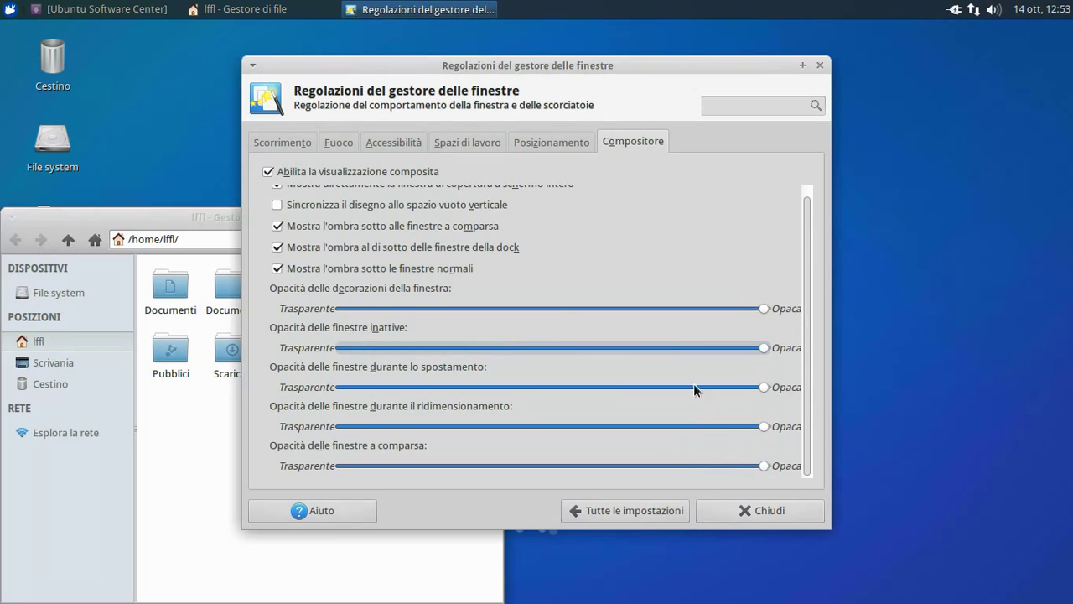
- View the window manager tweaks for placement (Posizionamento), workspaces (Spazi di lavoro) and accessibility (Accessibilità)
{"action": "left_click", "coordinate": [552, 142]}
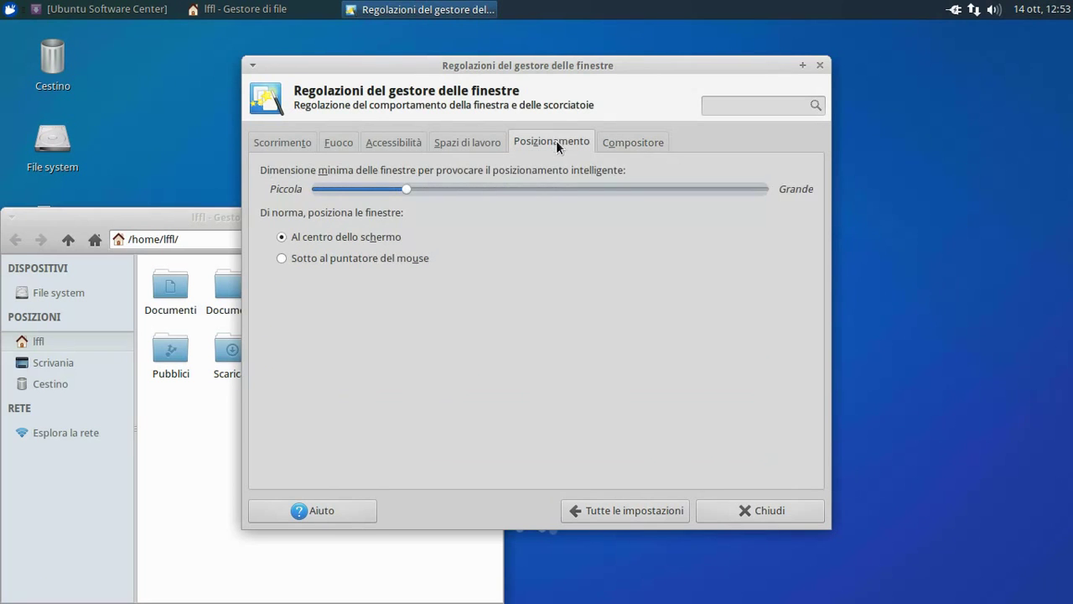
{"action": "left_click", "coordinate": [467, 145]}
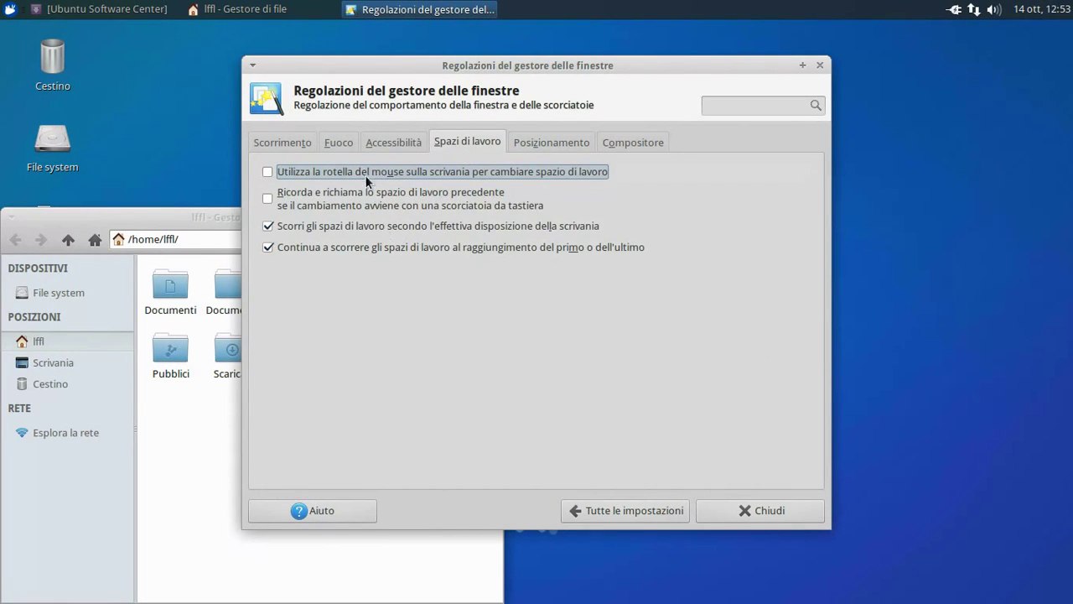
{"action": "left_click", "coordinate": [381, 148]}
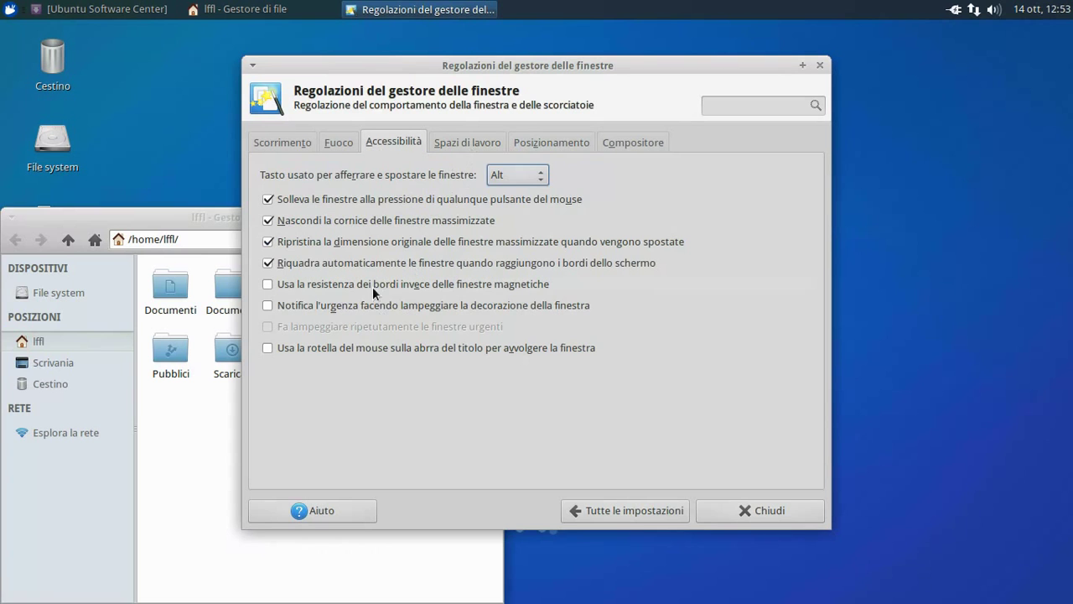
- Move the window manager tweaks and home folder windows around the desktop, leaving the home folder window partly beyond the screen edge
{"action": "left_click_drag", "start_coordinate": [493, 67], "coordinate": [640, 106]}
{"action": "left_click", "coordinate": [254, 220]}
{"action": "left_click_drag", "start_coordinate": [253, 220], "coordinate": [331, 64]}
{"action": "left_click", "coordinate": [805, 401]}
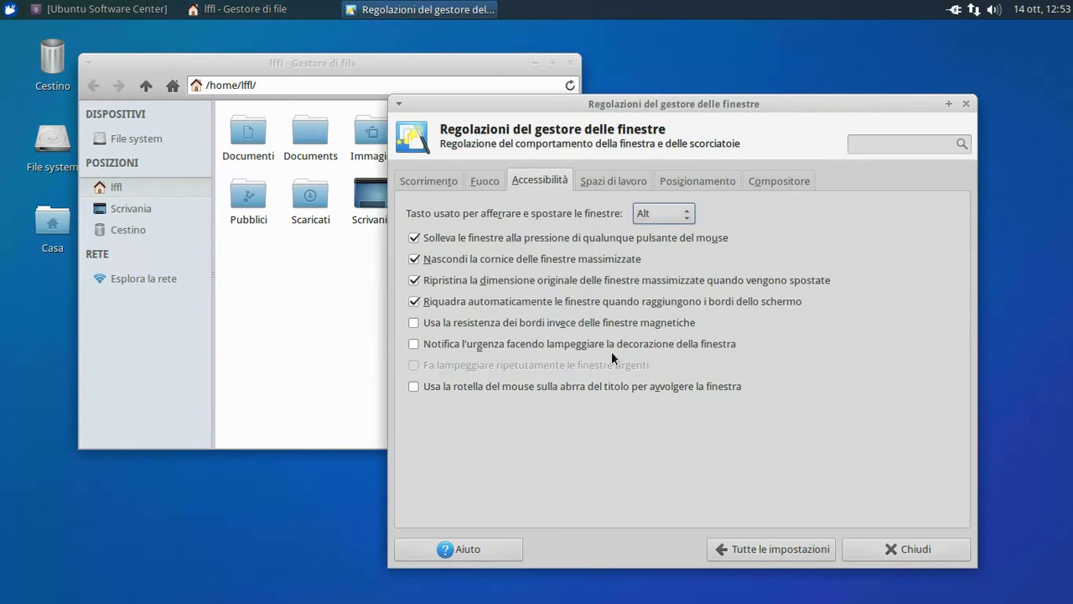
{"action": "left_click_drag", "start_coordinate": [403, 67], "coordinate": [412, 31]}
{"action": "left_click", "coordinate": [767, 369]}
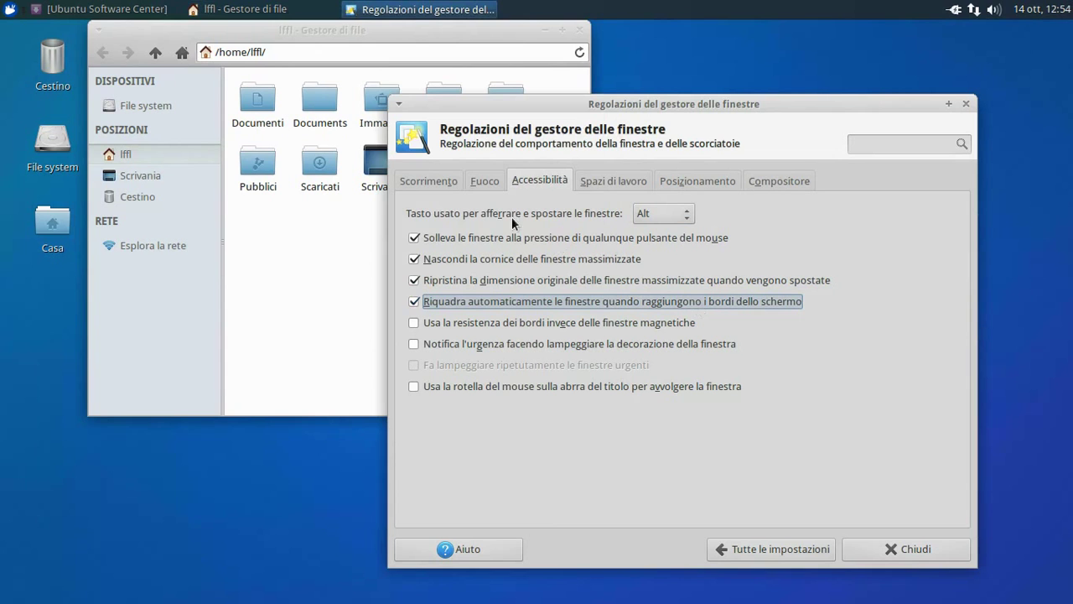
{"action": "left_click_drag", "start_coordinate": [430, 35], "coordinate": [223, 148]}
- Return to the overview of all settings, open Utenti e gruppi to view the user settings, and close them
{"action": "left_click", "coordinate": [750, 545]}
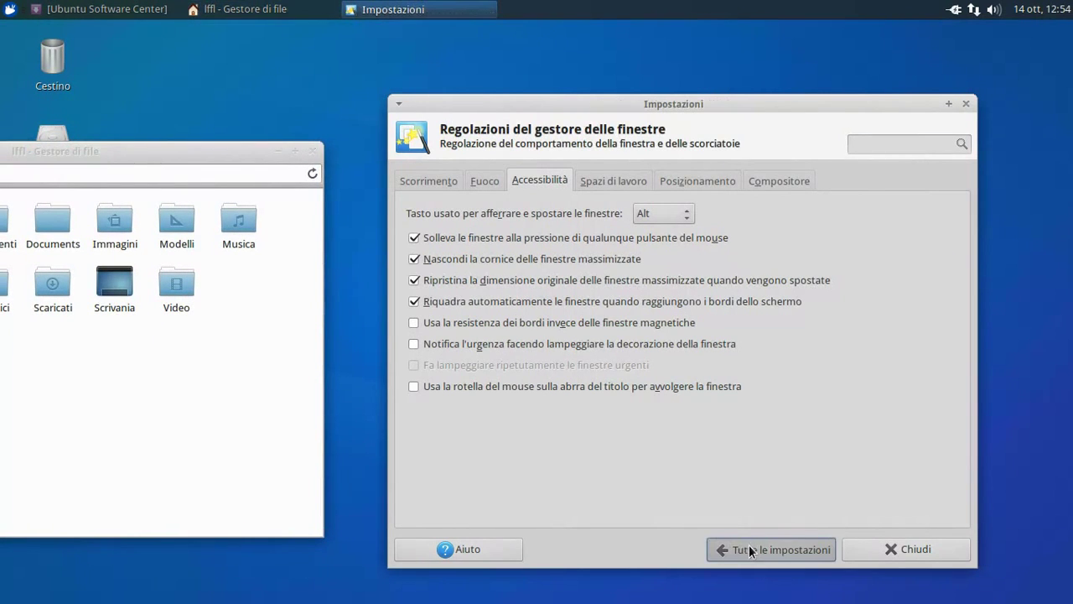
{"action": "scroll", "coordinate": [676, 486], "scroll_direction": "down", "scroll_amount": 6}
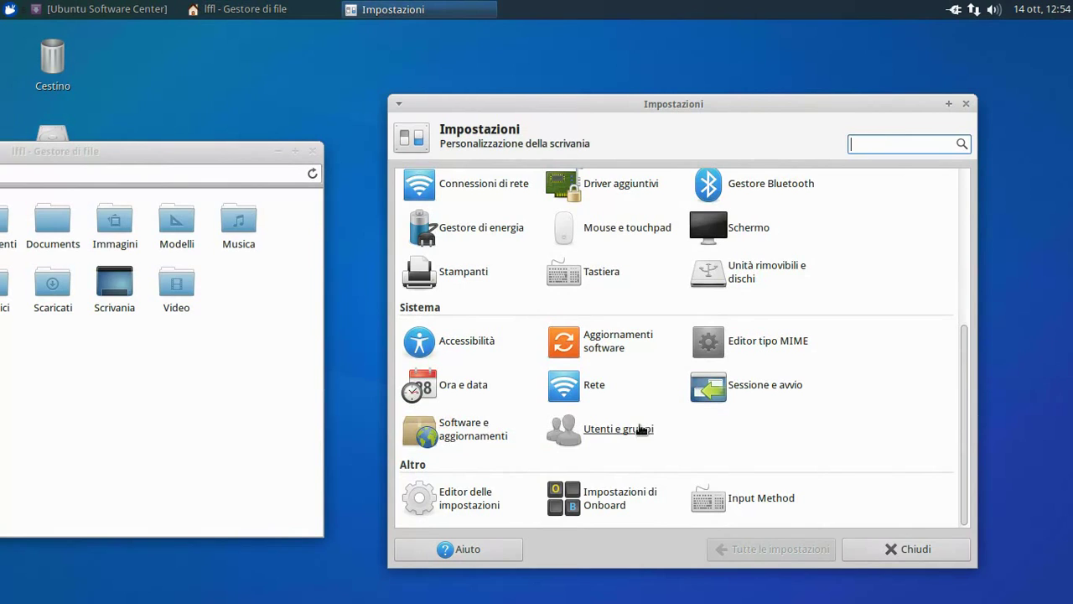
{"action": "left_click", "coordinate": [628, 431]}
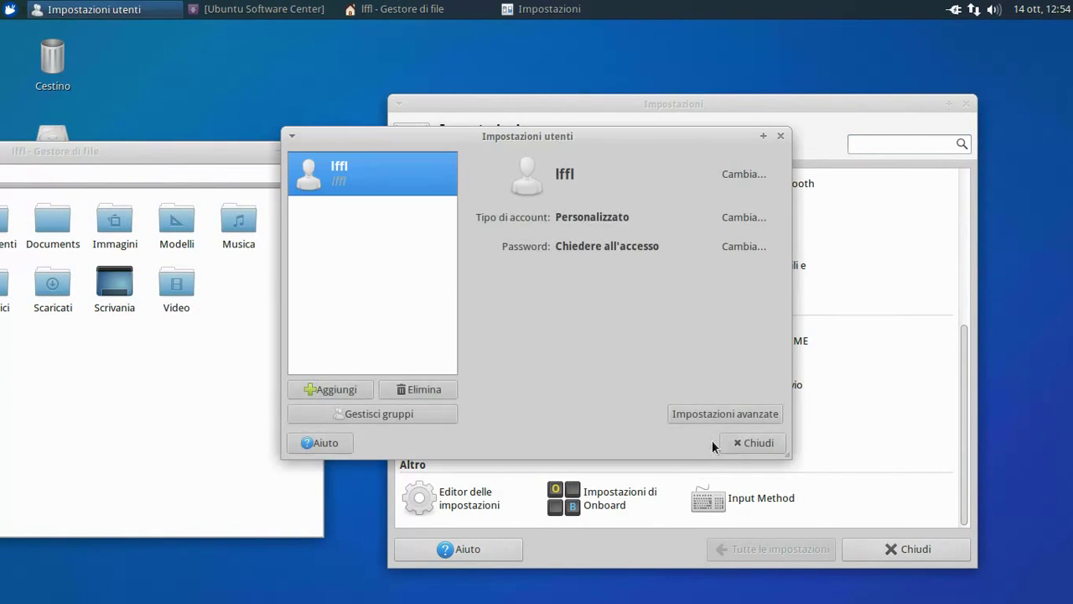
{"action": "left_click", "coordinate": [743, 444]}
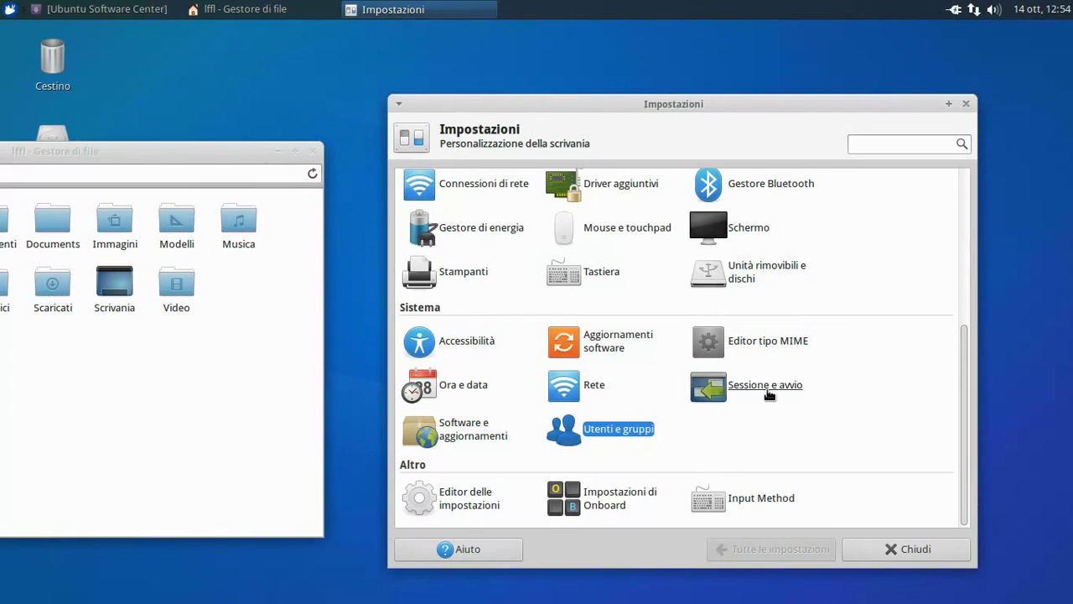
- Open Sessione e avvio and view the running session programs and the list of automatically started applications
{"action": "left_click", "coordinate": [770, 401]}
{"action": "left_click", "coordinate": [611, 182]}
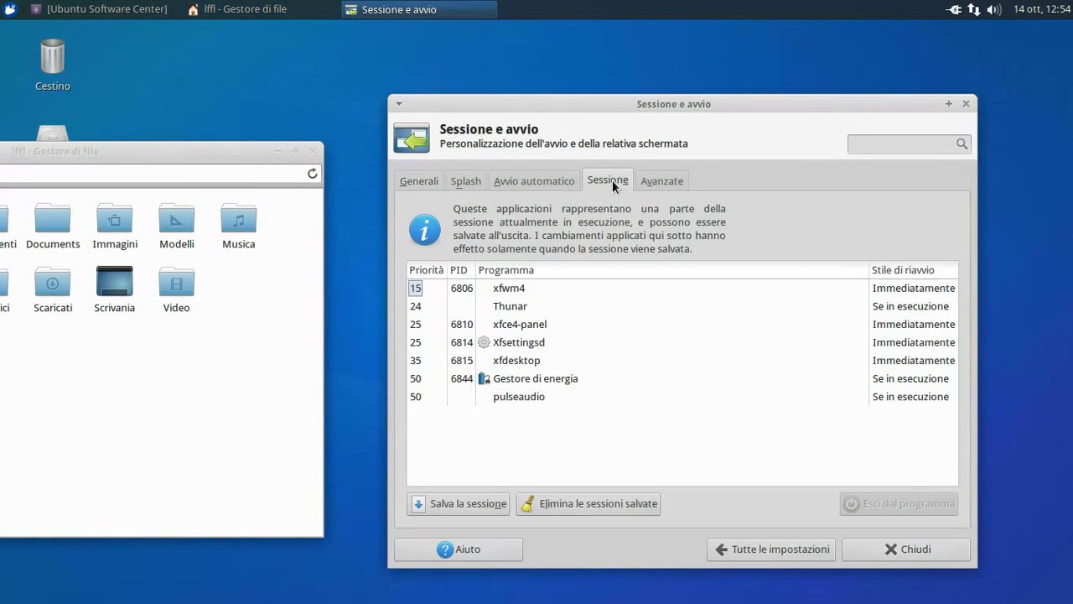
{"action": "left_click", "coordinate": [540, 183]}
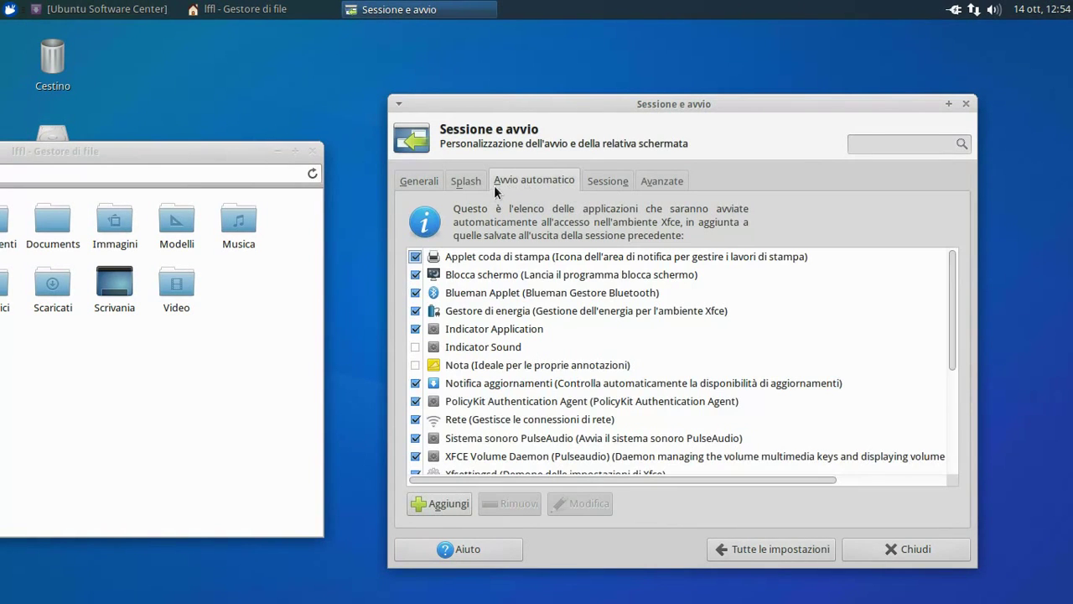
- Preview the Topi, Semplice and Balou splash screens and set the splash screen back to Nessuno
{"action": "left_click", "coordinate": [469, 185]}
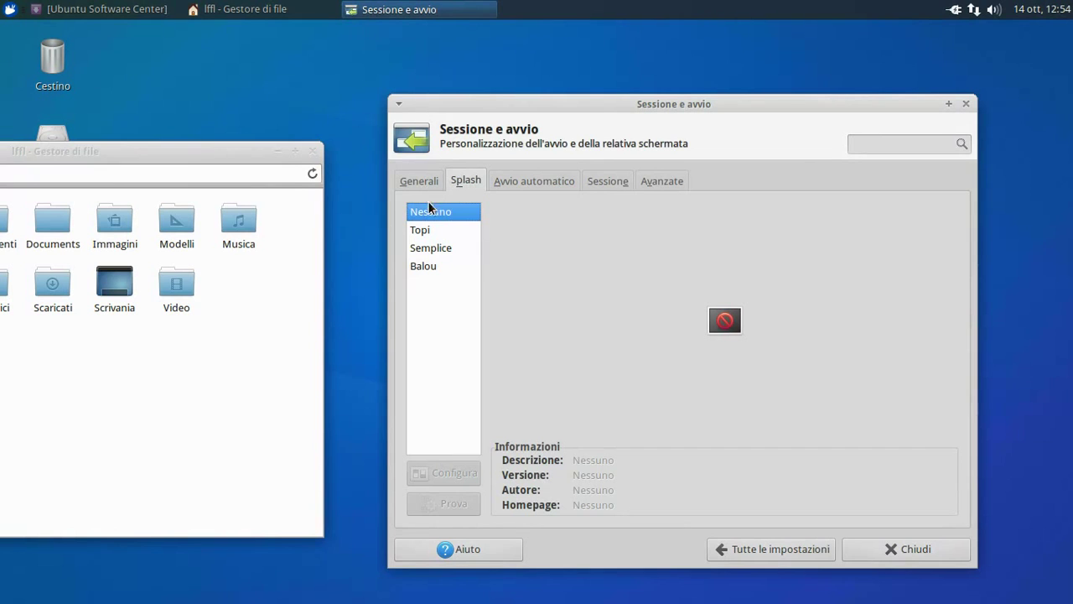
{"action": "left_click", "coordinate": [433, 230]}
{"action": "left_click", "coordinate": [438, 245]}
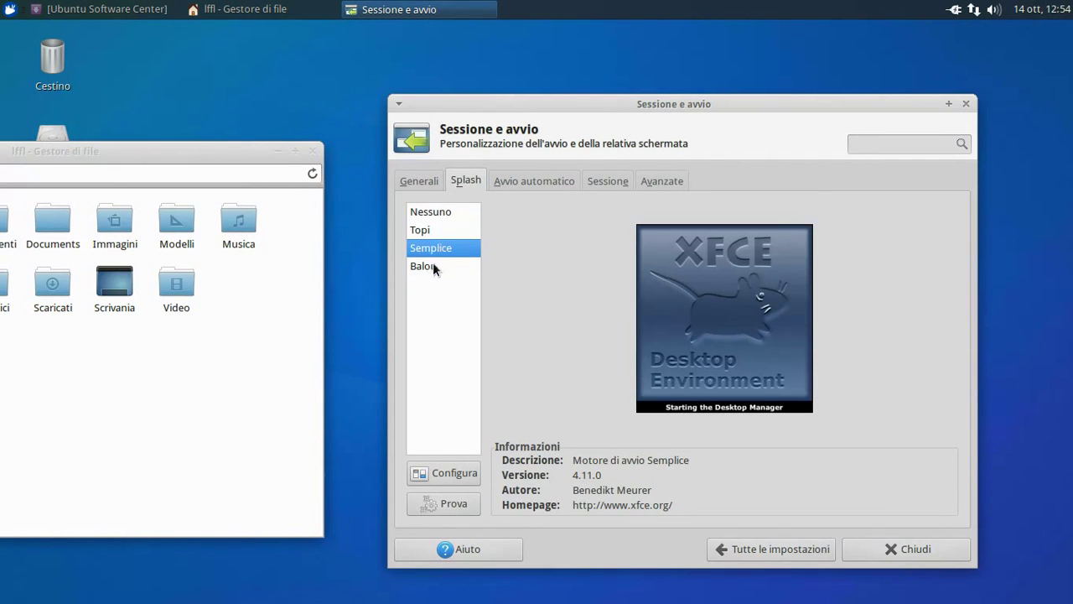
{"action": "left_click", "coordinate": [433, 266]}
{"action": "left_click", "coordinate": [431, 213]}
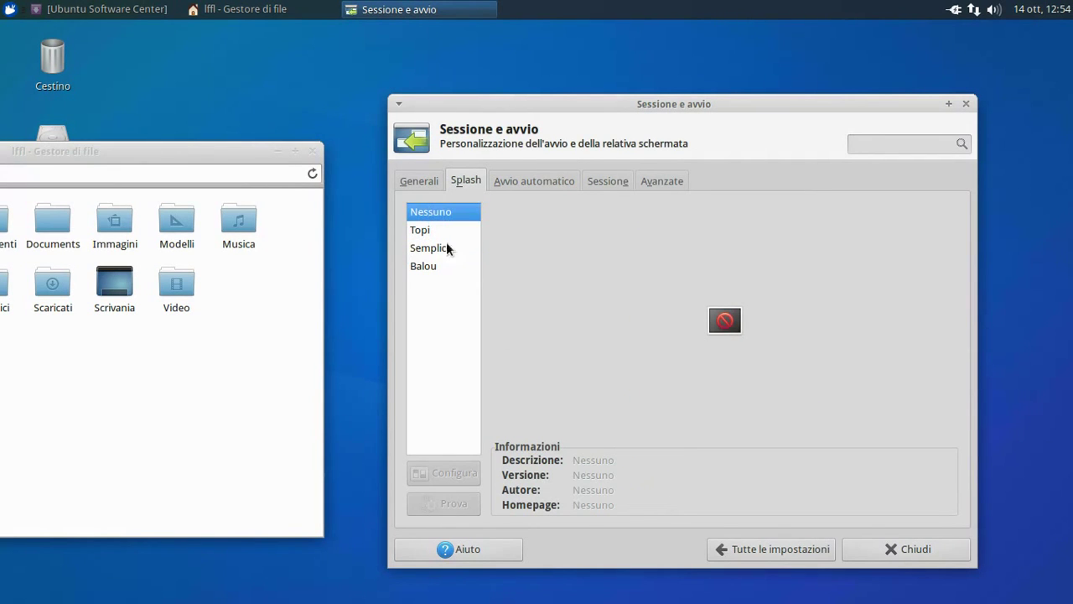
- View the Xfconf settings editor (Editor delle impostazioni) from the settings overview, and close it together with the settings and home folder windows
{"action": "left_click", "coordinate": [760, 556]}
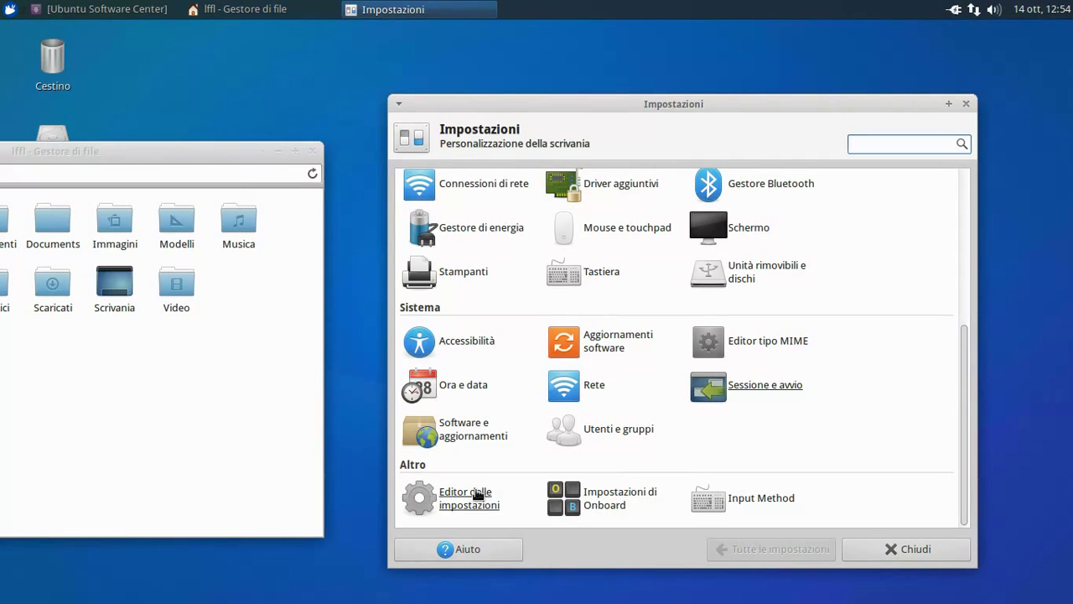
{"action": "left_click", "coordinate": [447, 505]}
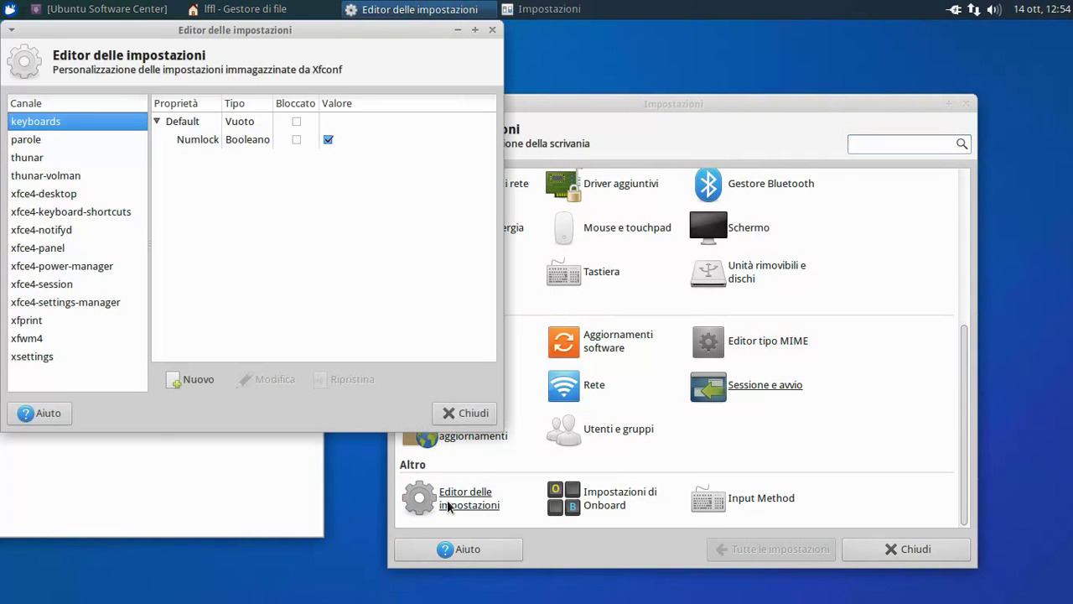
{"action": "left_click", "coordinate": [492, 30]}
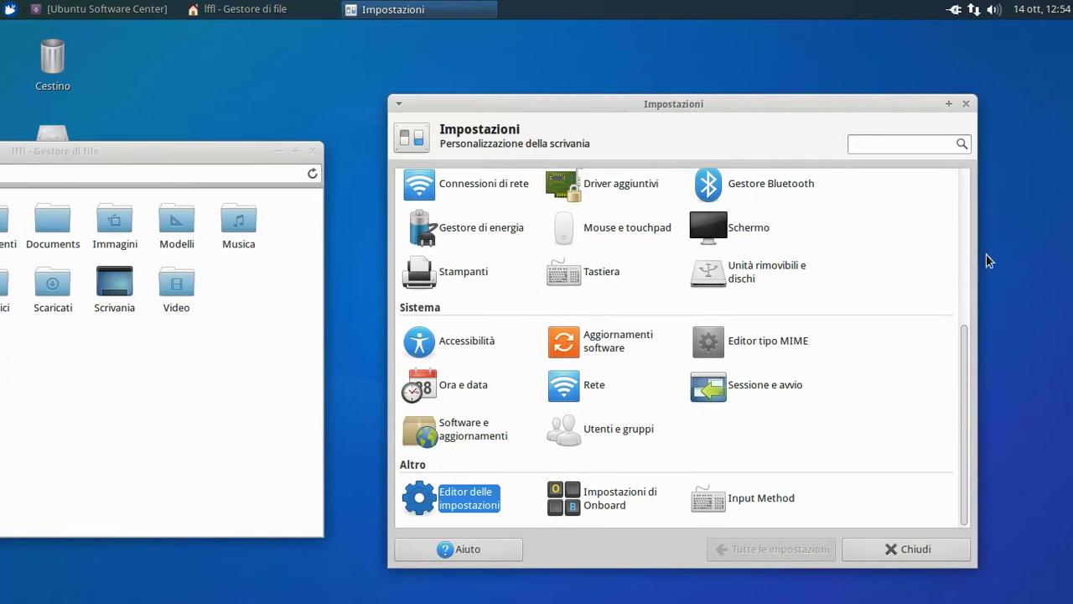
{"action": "left_click", "coordinate": [967, 104]}
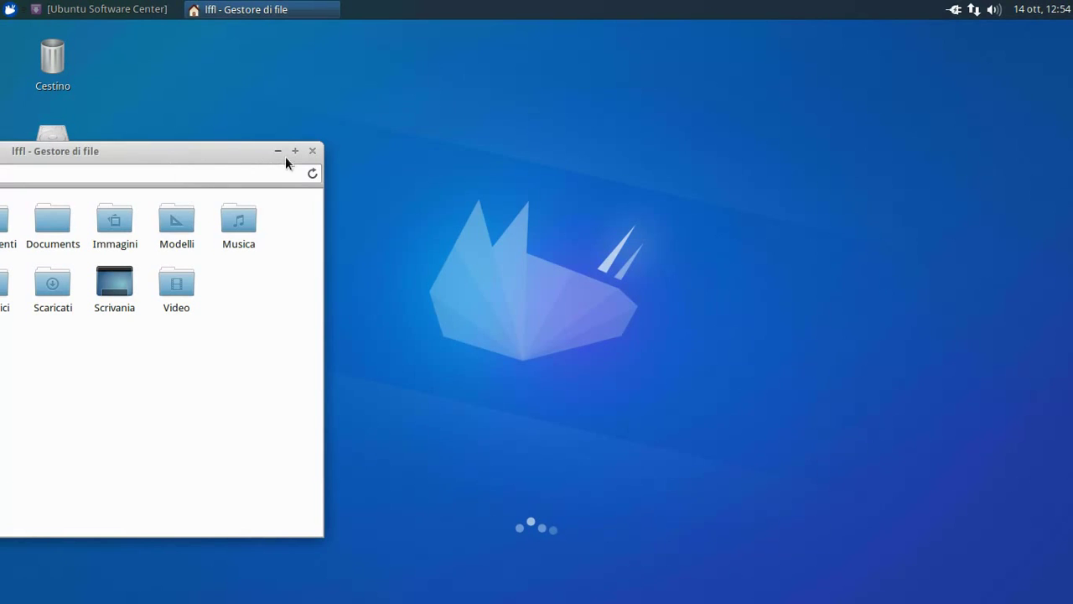
{"action": "left_click", "coordinate": [312, 151]}
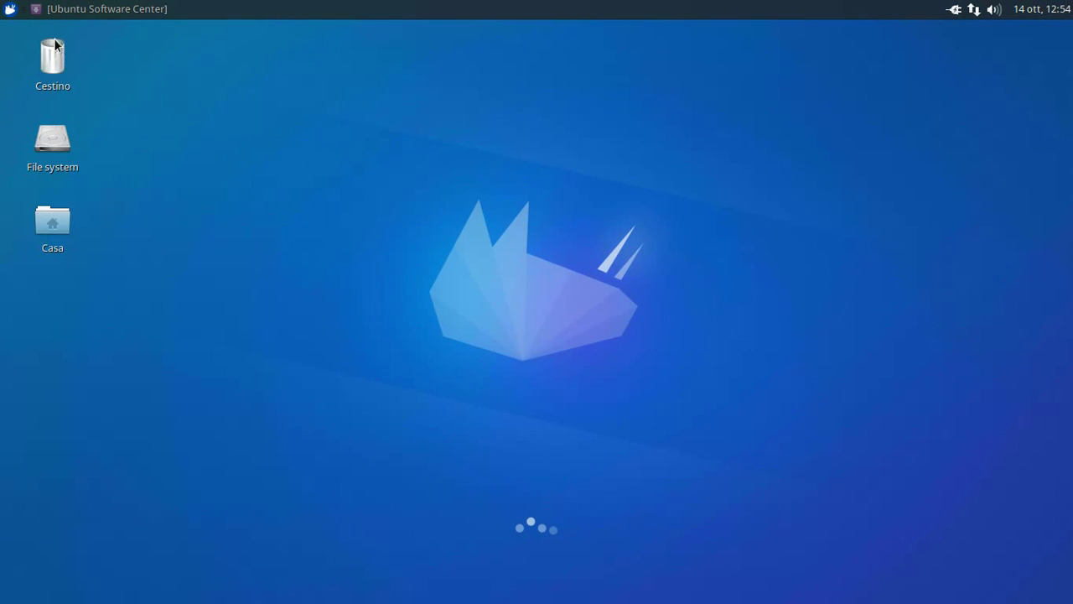
- Open a terminal, check the kernel version with uname -r, and close the terminal
{"action": "left_click", "coordinate": [11, 10]}
{"action": "left_click", "coordinate": [80, 223]}
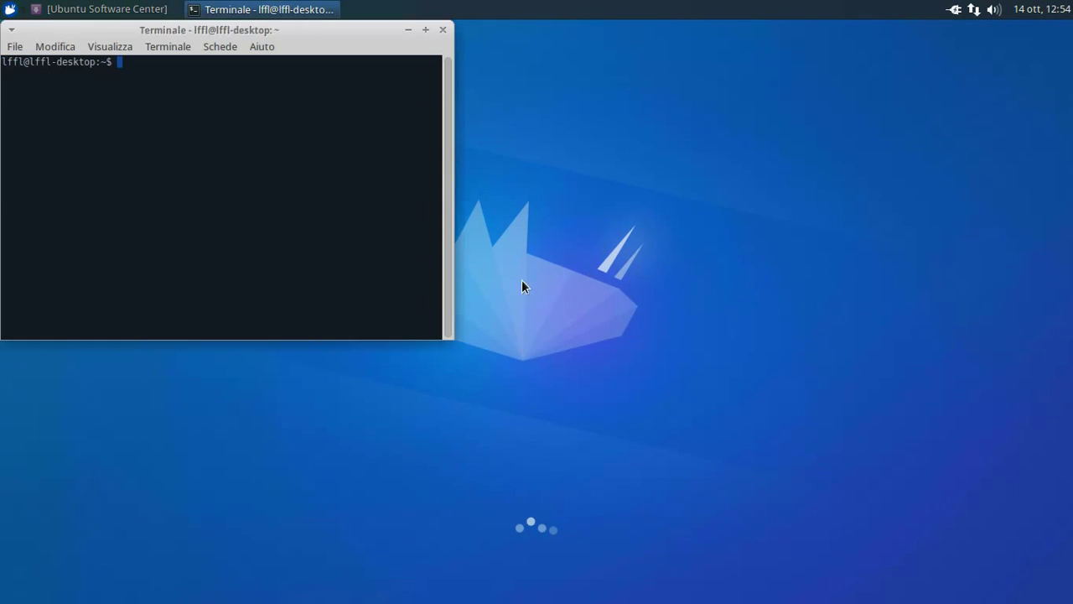
{"action": "type", "text": "uname -r"}
{"action": "key", "text": "Return"}
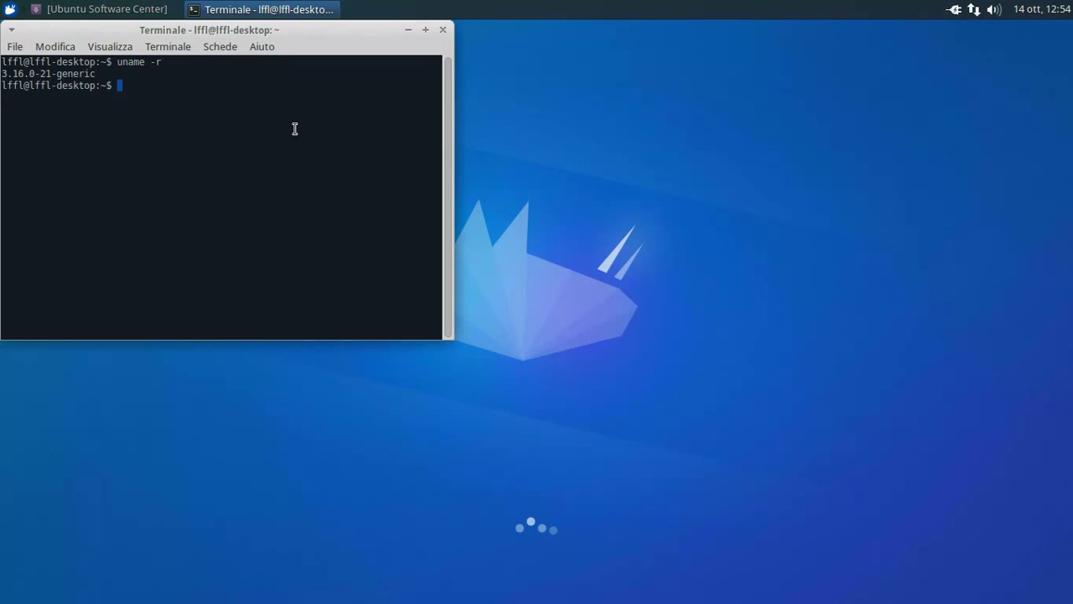
{"action": "left_click_drag", "start_coordinate": [315, 35], "coordinate": [544, 103]}
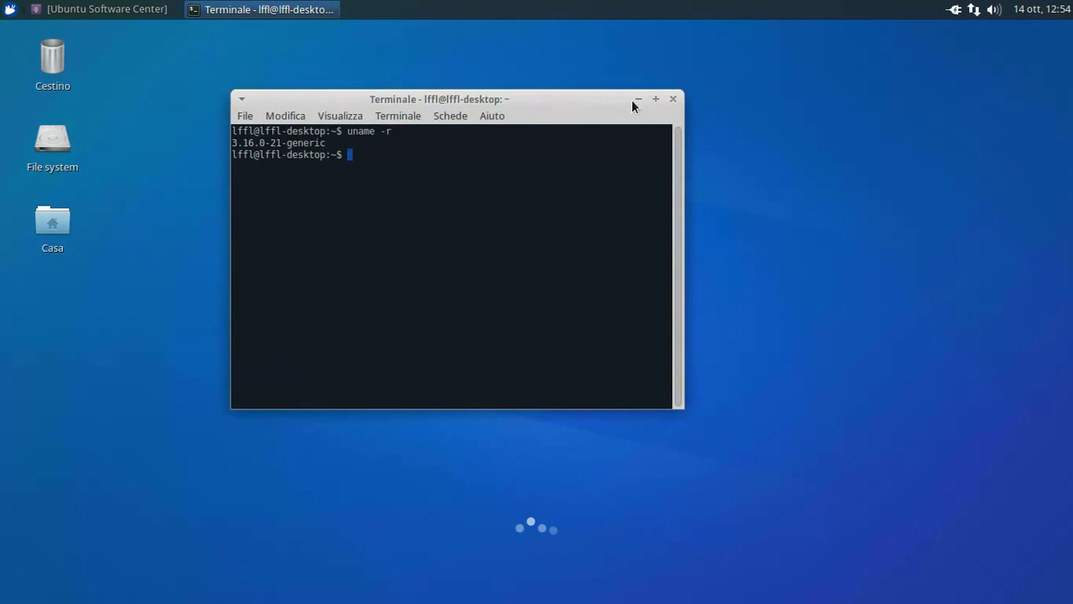
{"action": "left_click", "coordinate": [673, 99]}
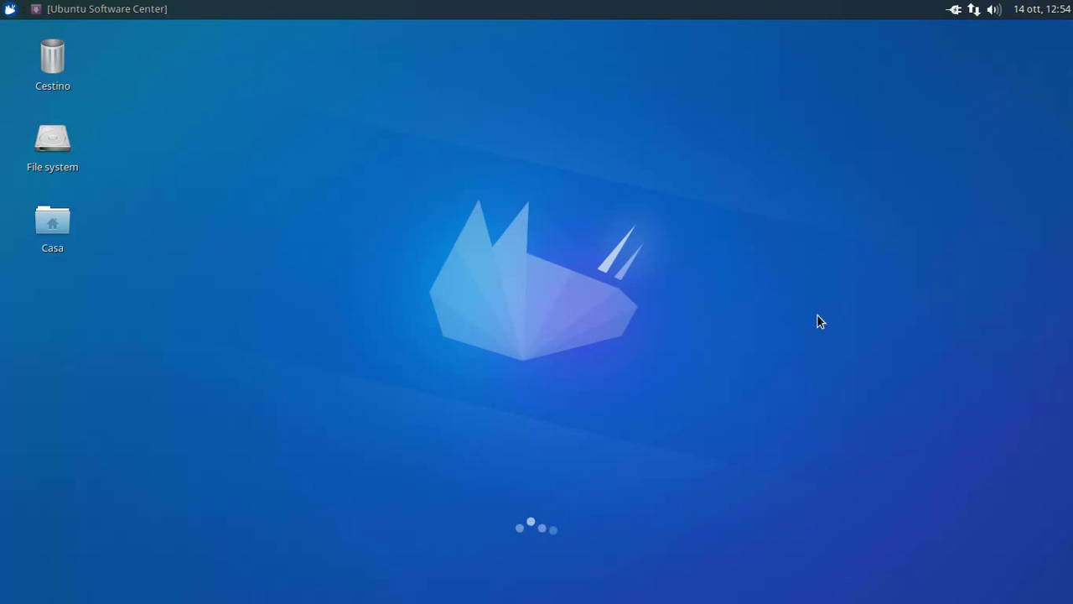